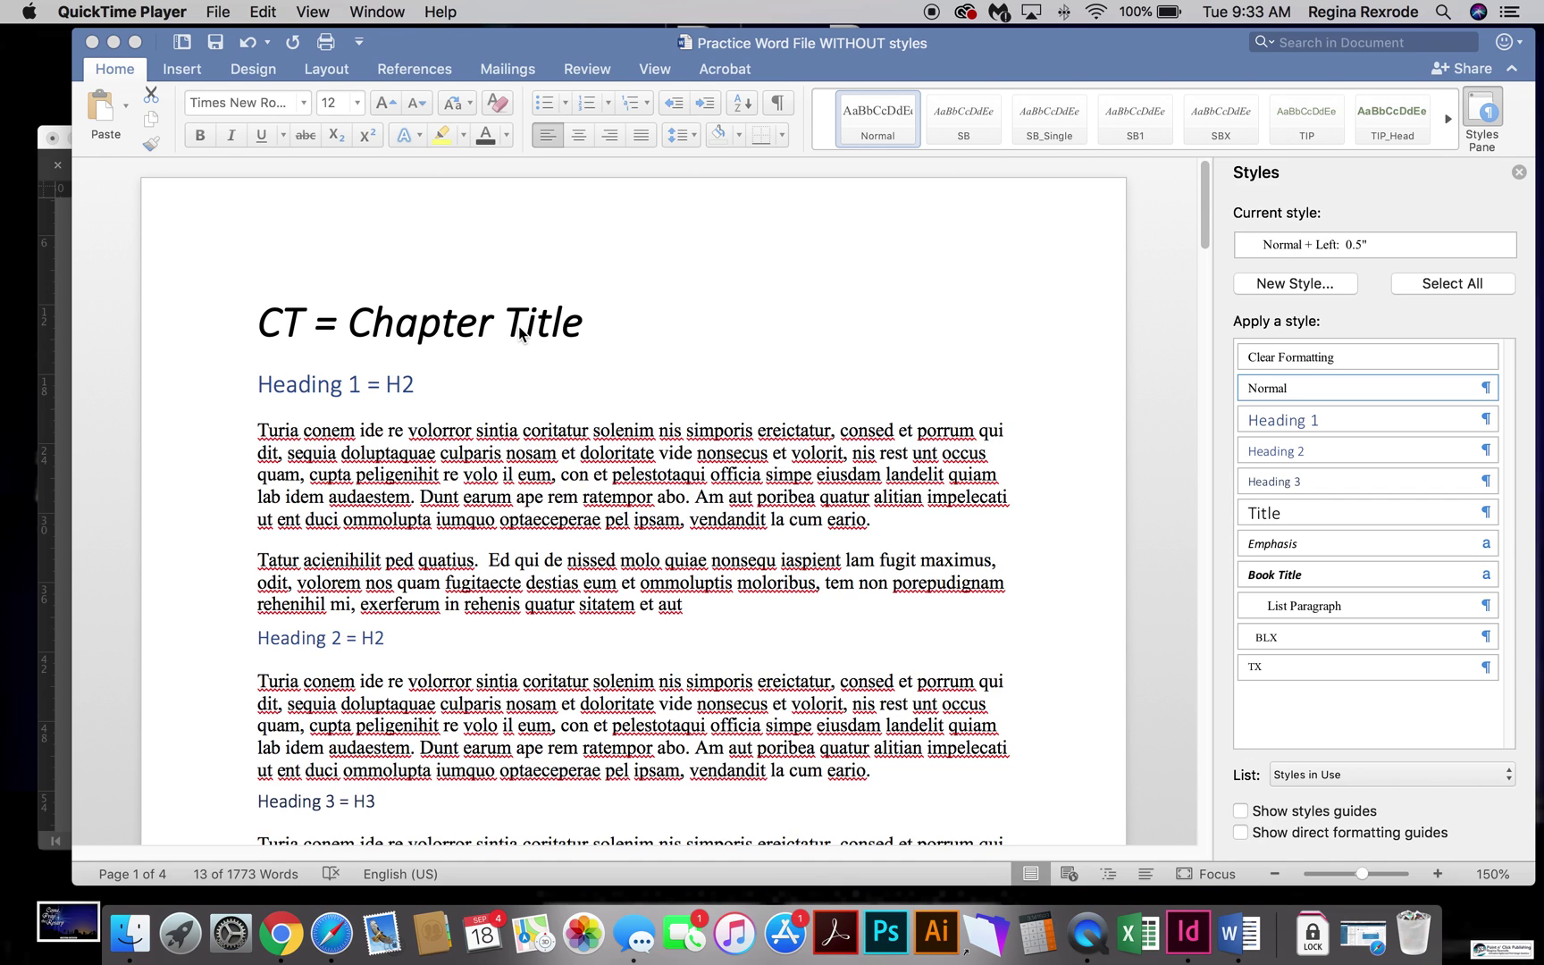
Check the style applied to the chapter title line, hiding and reshowing the Styles pane
click(510, 323)
click(531, 324)
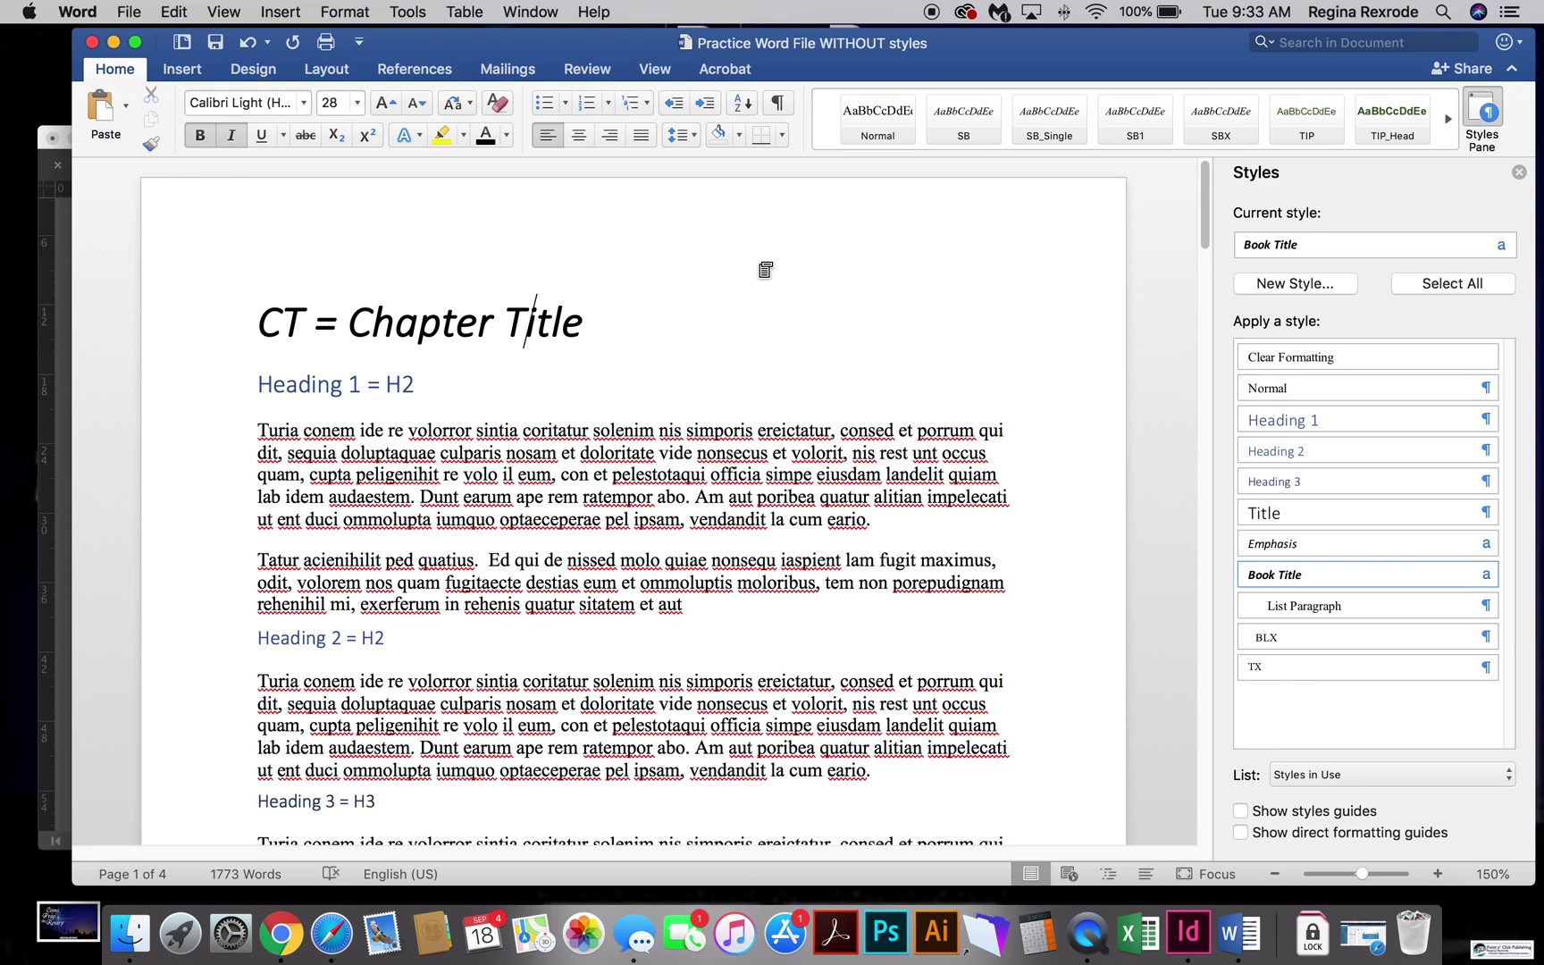
mouse_move(1341, 578)
click(1481, 121)
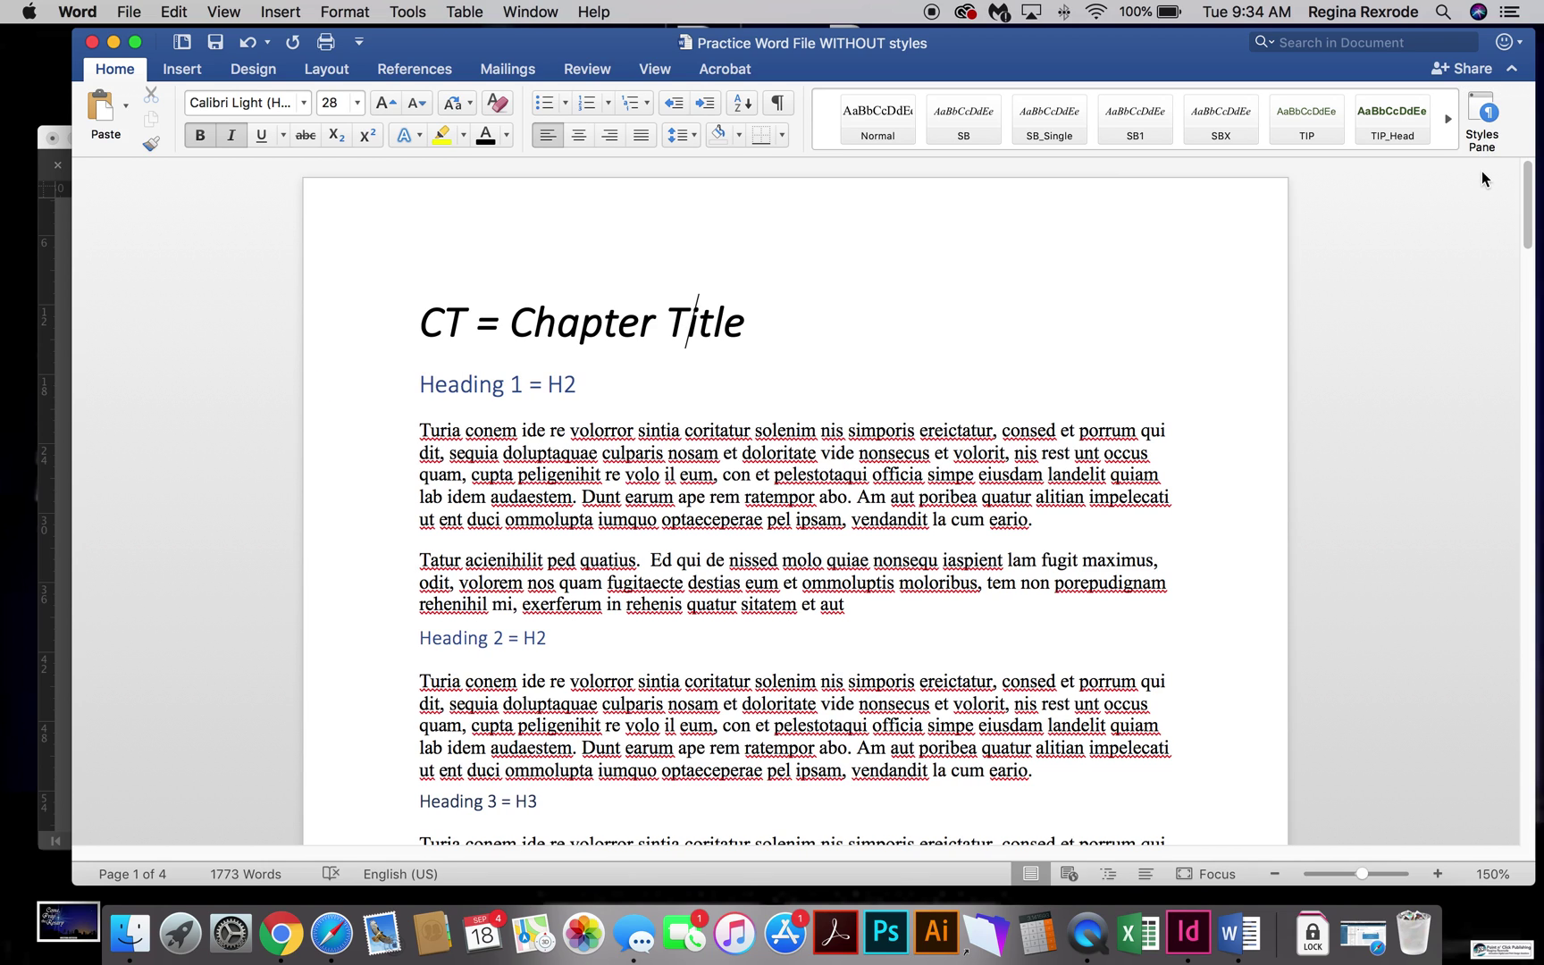
click(1481, 119)
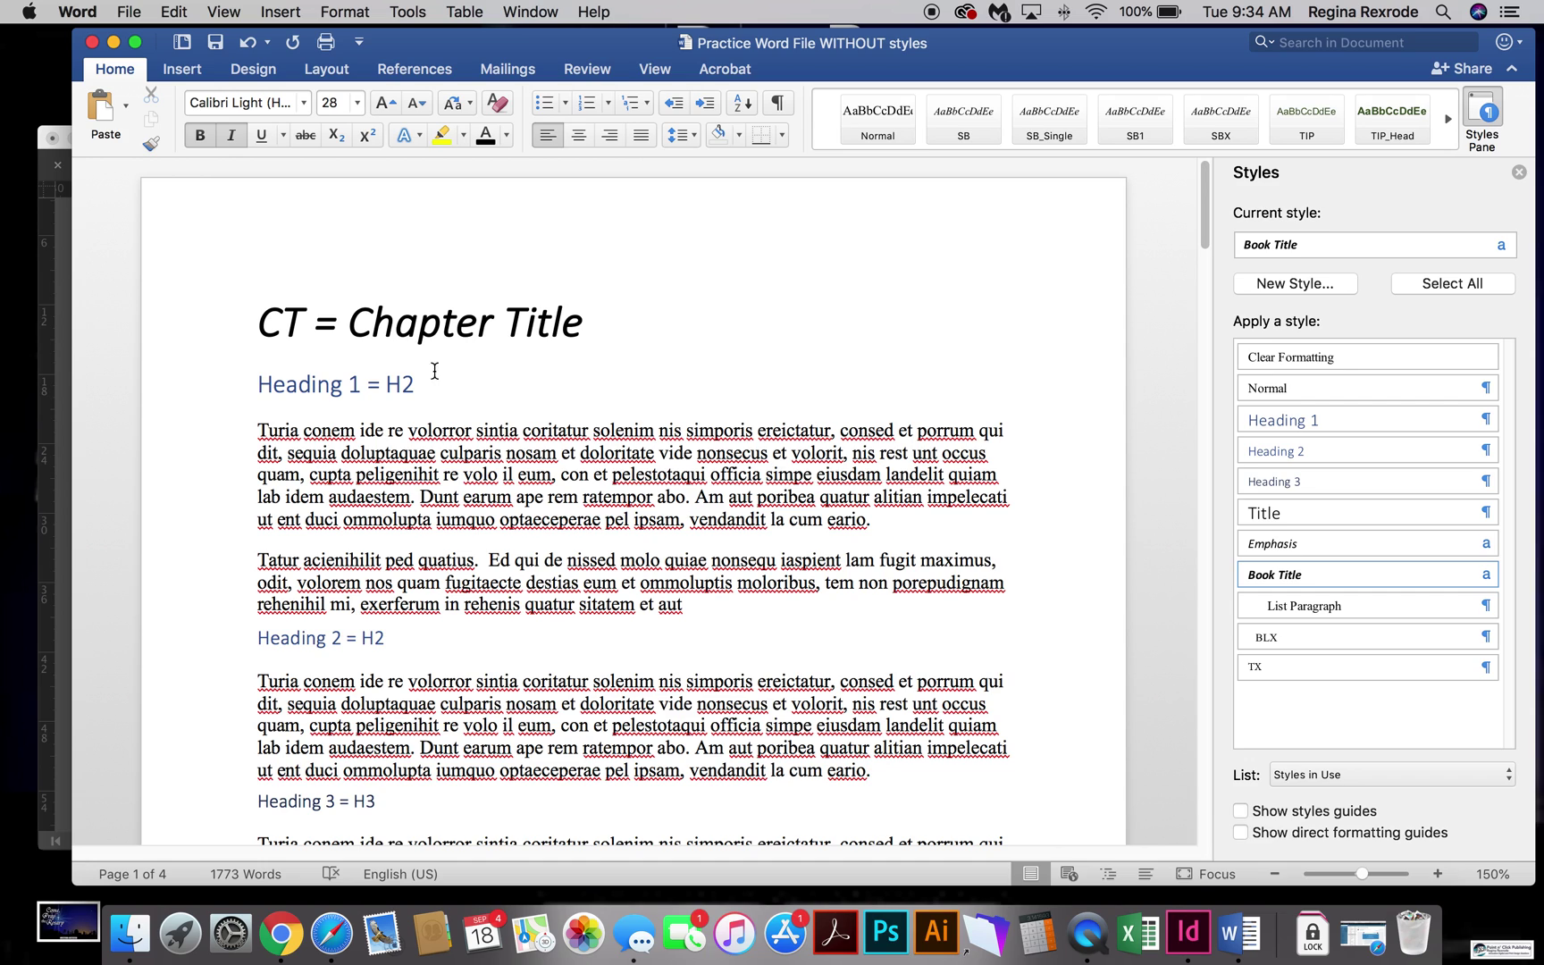
Check the styles applied to the Heading 1, Heading 2 and Heading 3 lines and the body paragraphs between them on page 1
click(383, 392)
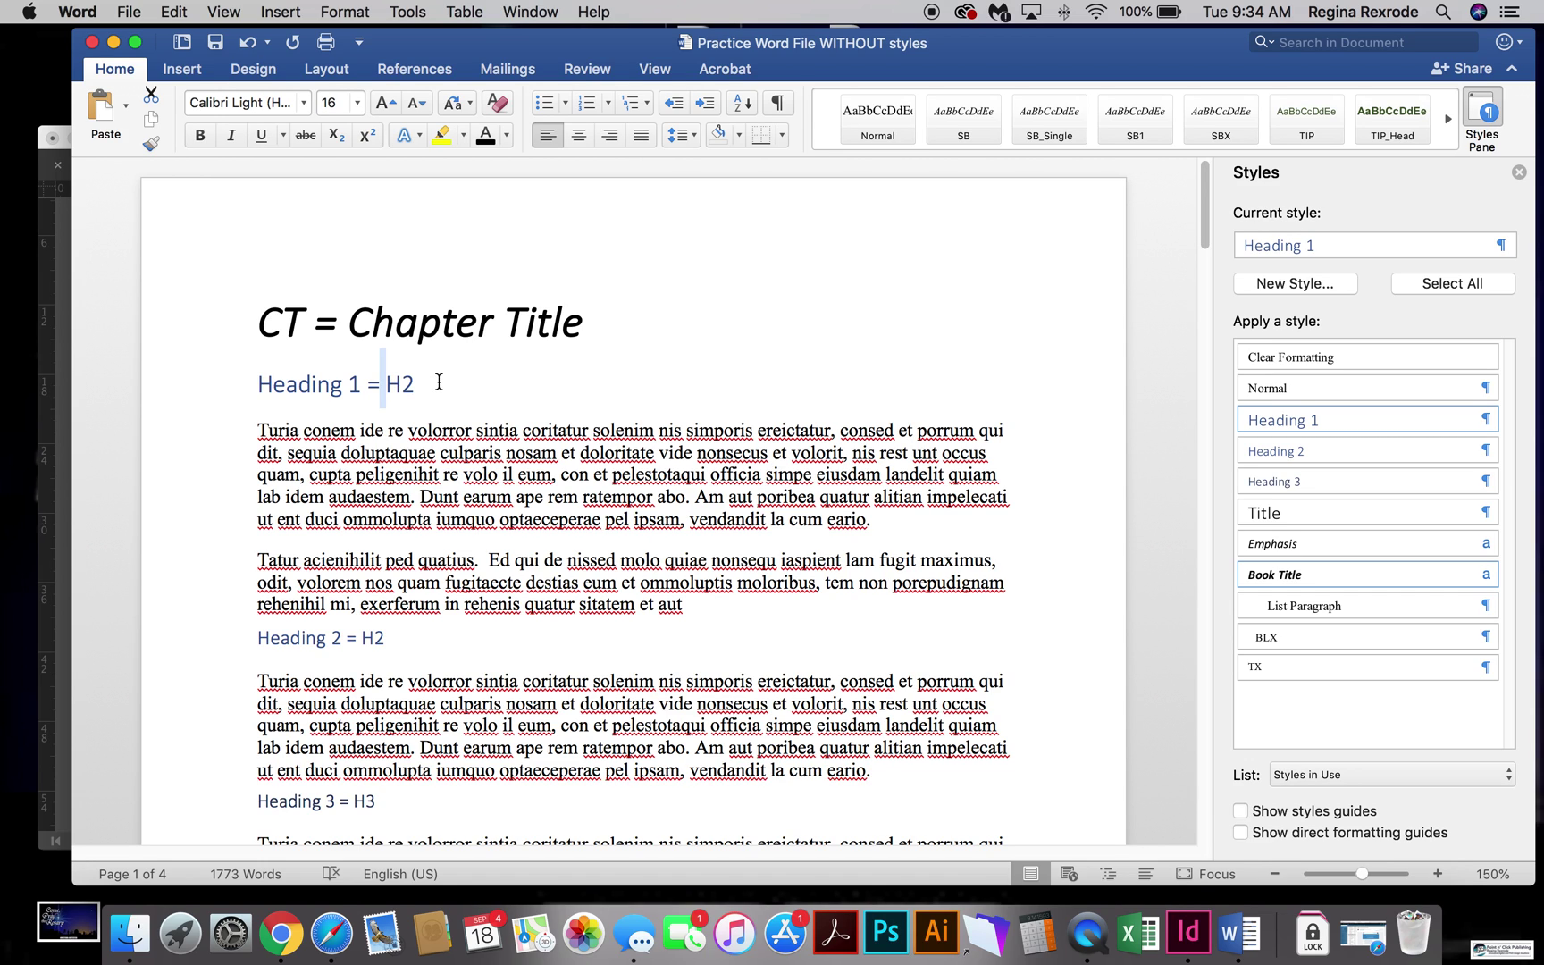
click(426, 451)
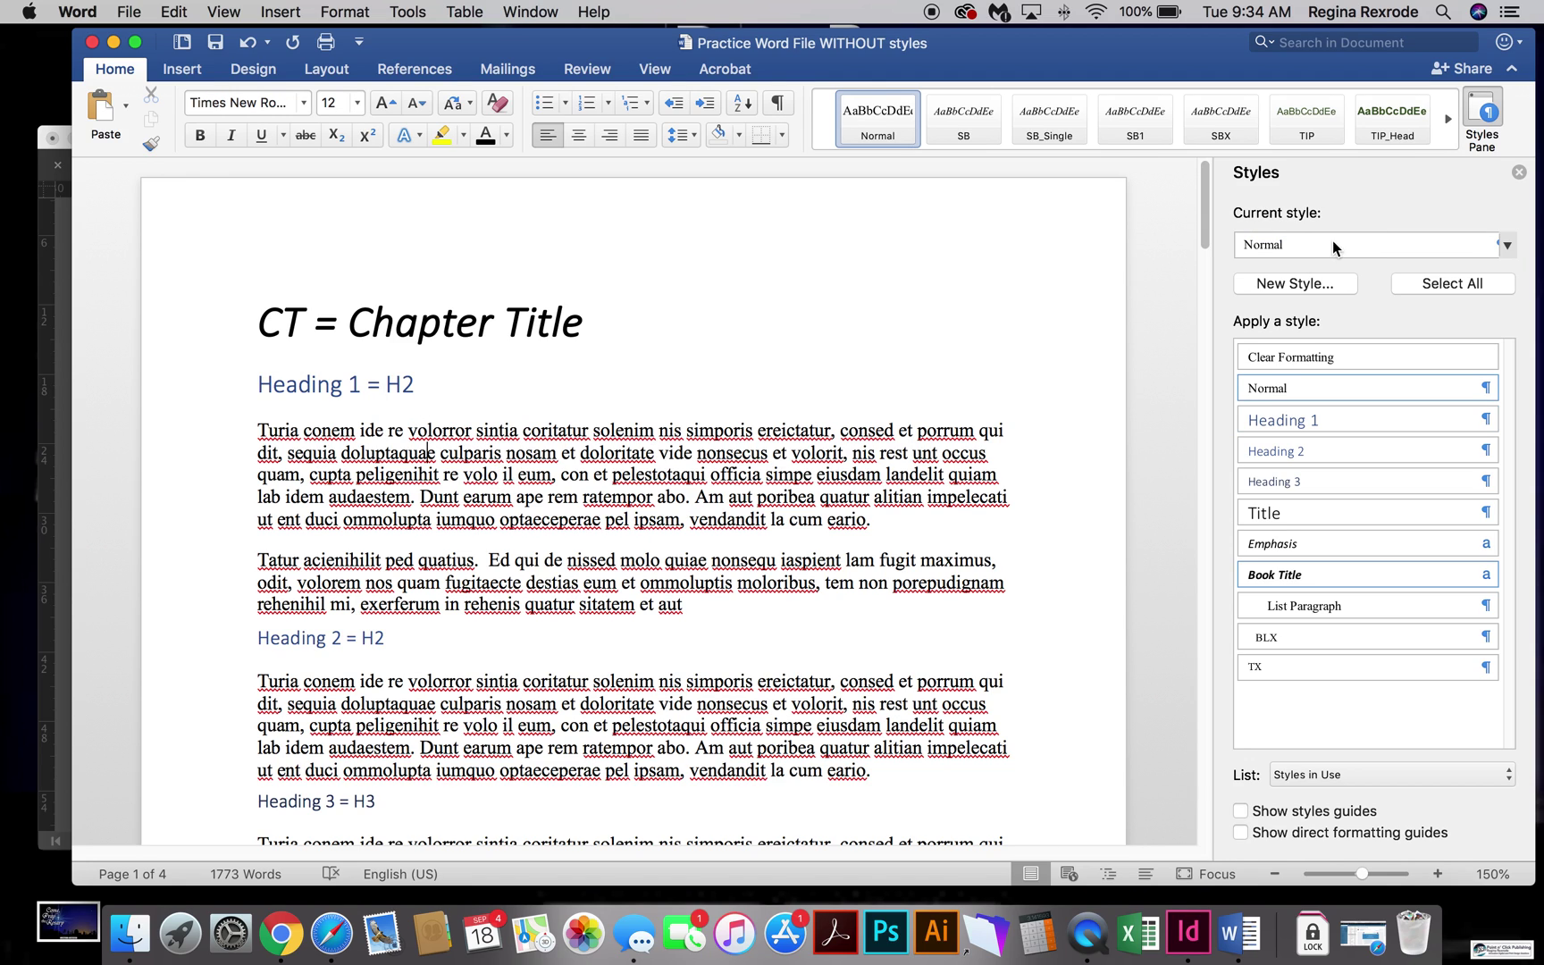
scroll(682, 532, down, 2)
scroll(670, 527, down, 2)
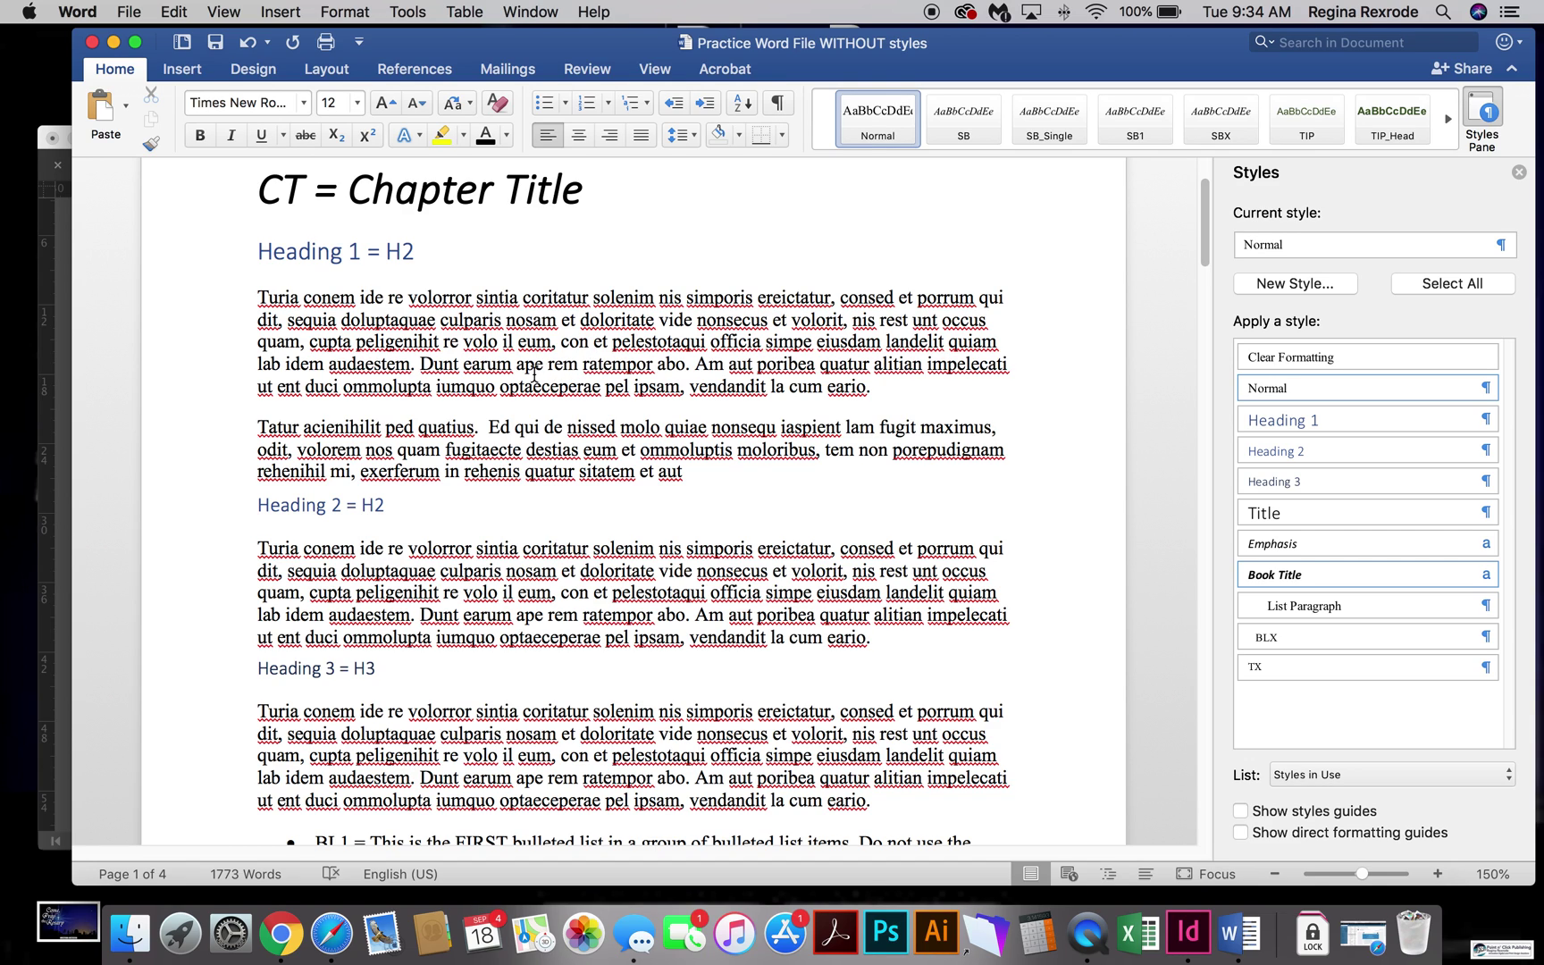
click(358, 505)
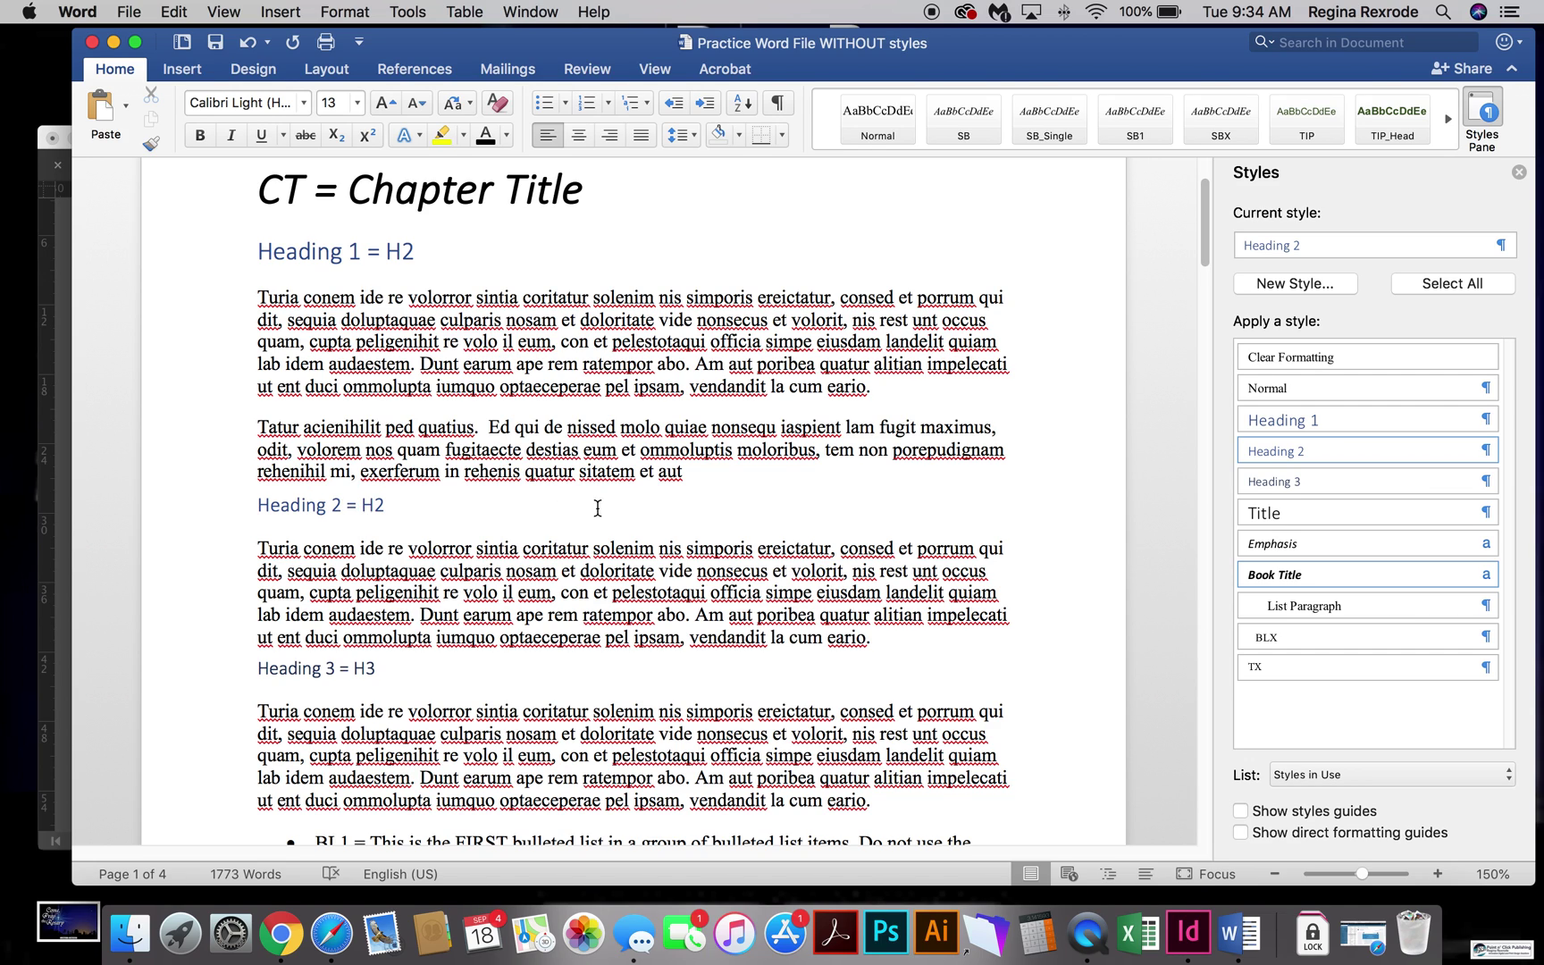
click(481, 610)
scroll(527, 594, down, 1)
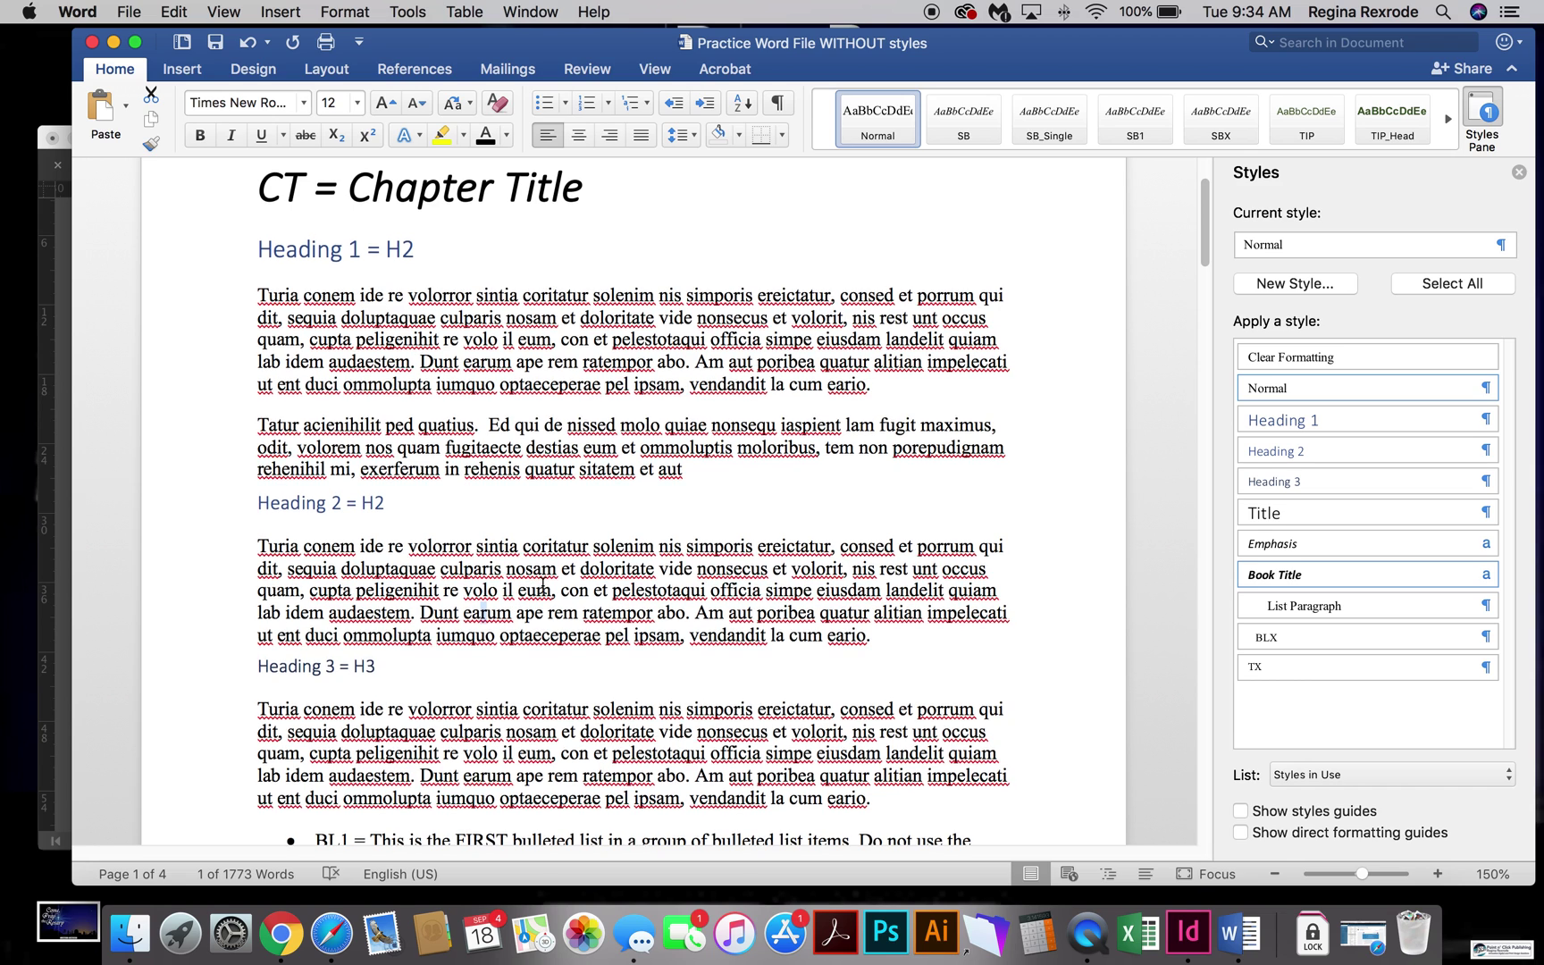
scroll(543, 586, down, 3)
click(355, 555)
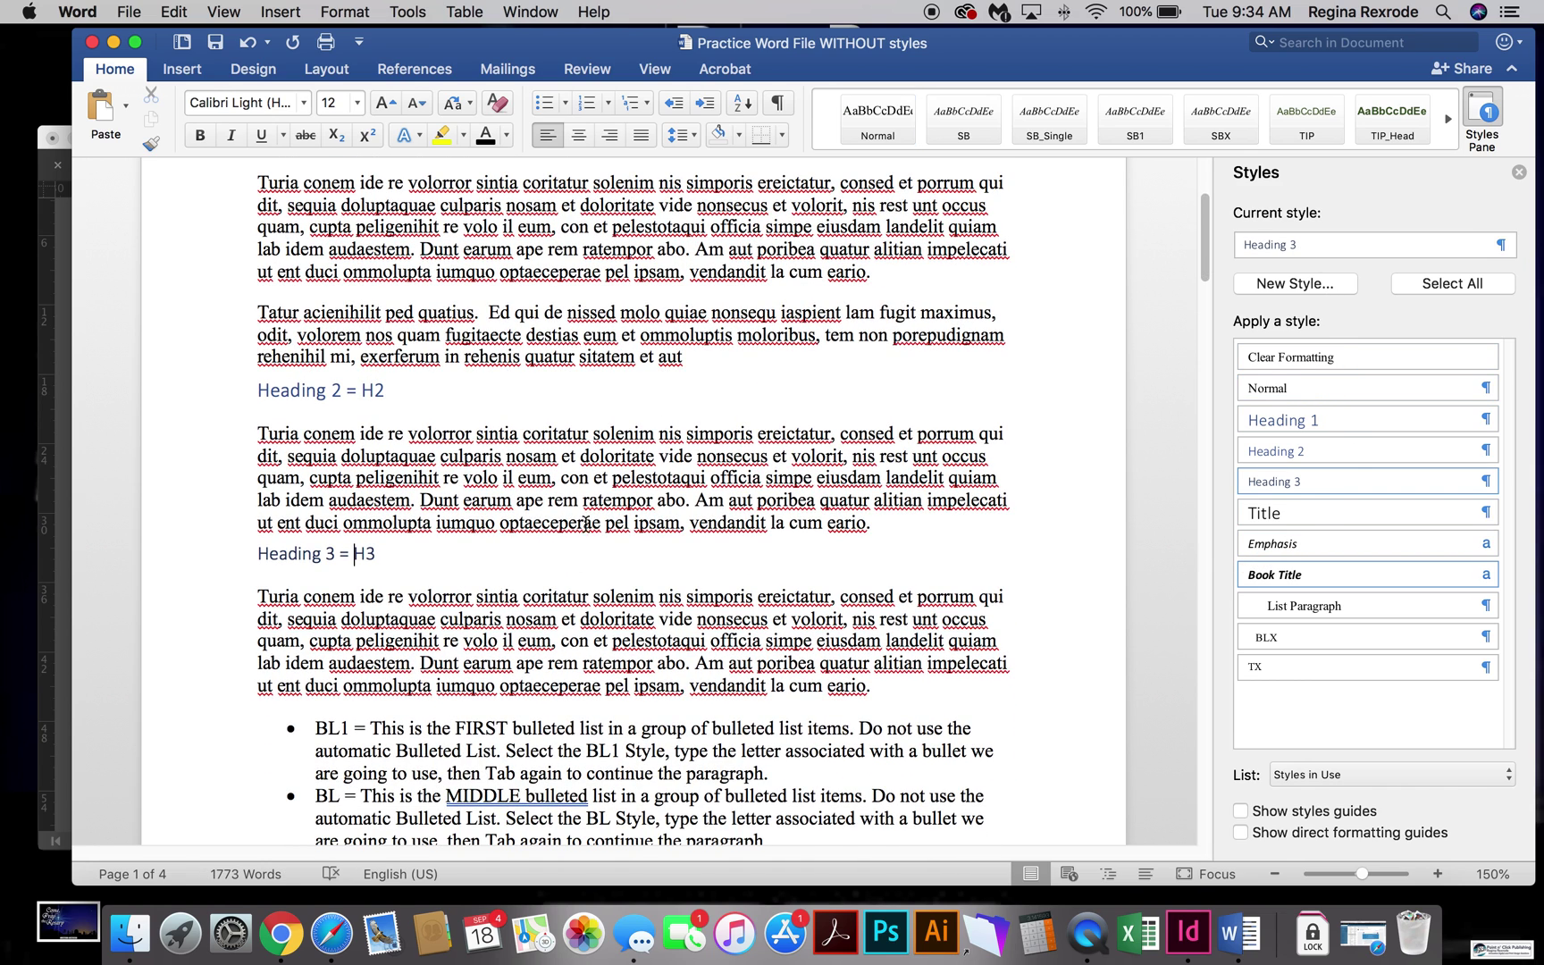
Check the style of the BL1, BL and BLX bulleted items and of the body paragraph below them
scroll(590, 507, down, 5)
drag(449, 572, 453, 672)
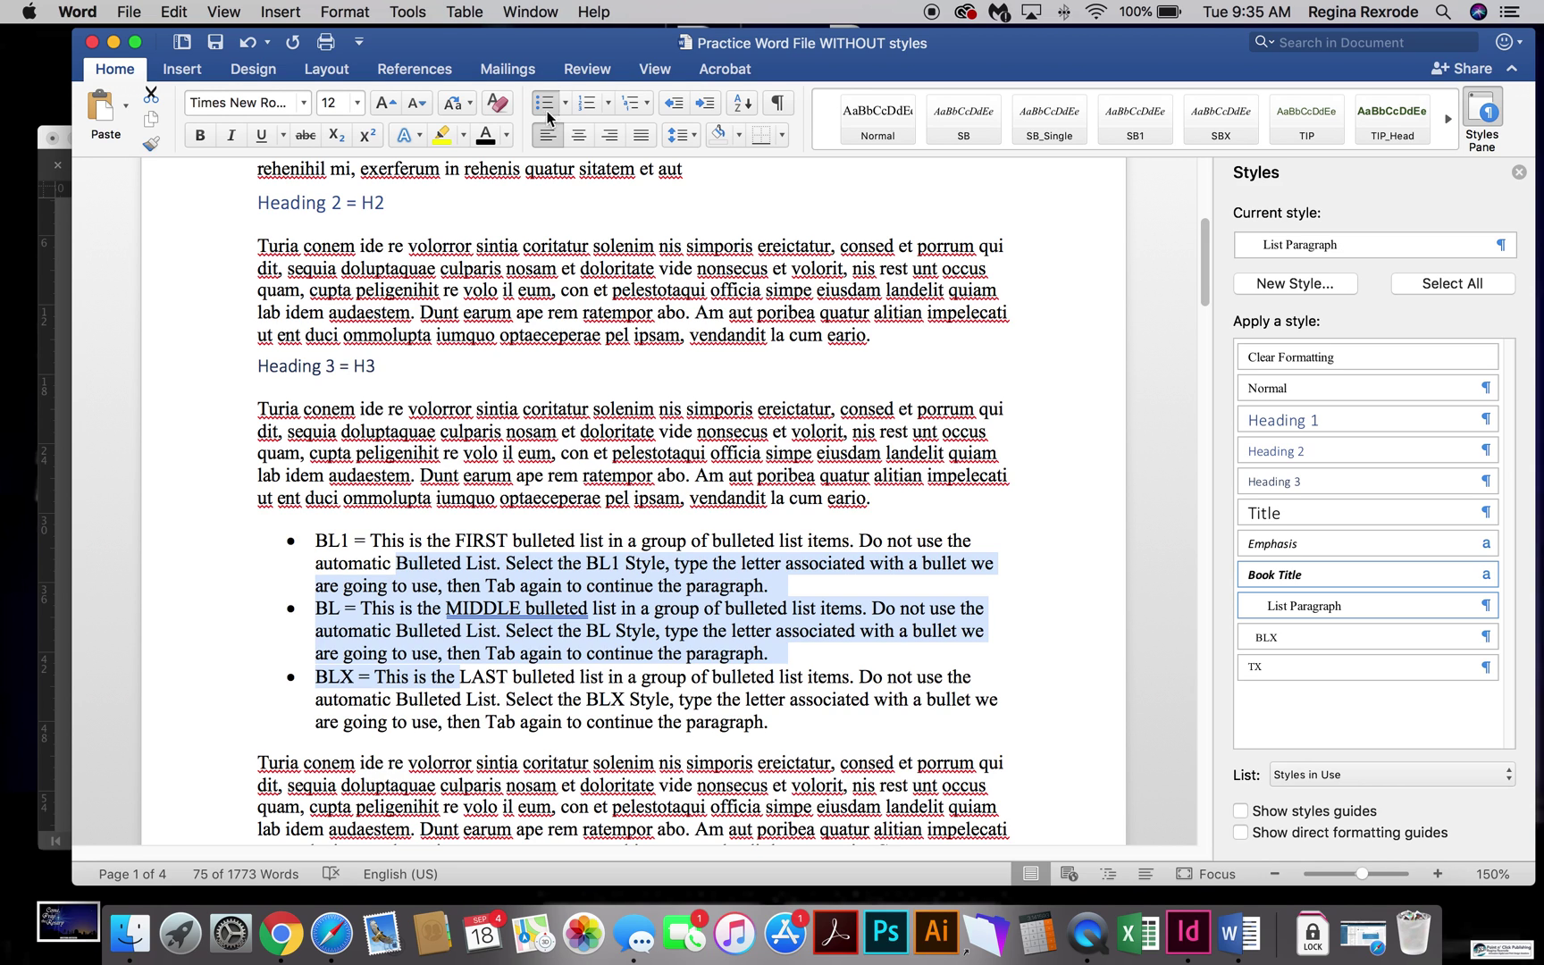
scroll(416, 637, down, 4)
scroll(416, 638, down, 3)
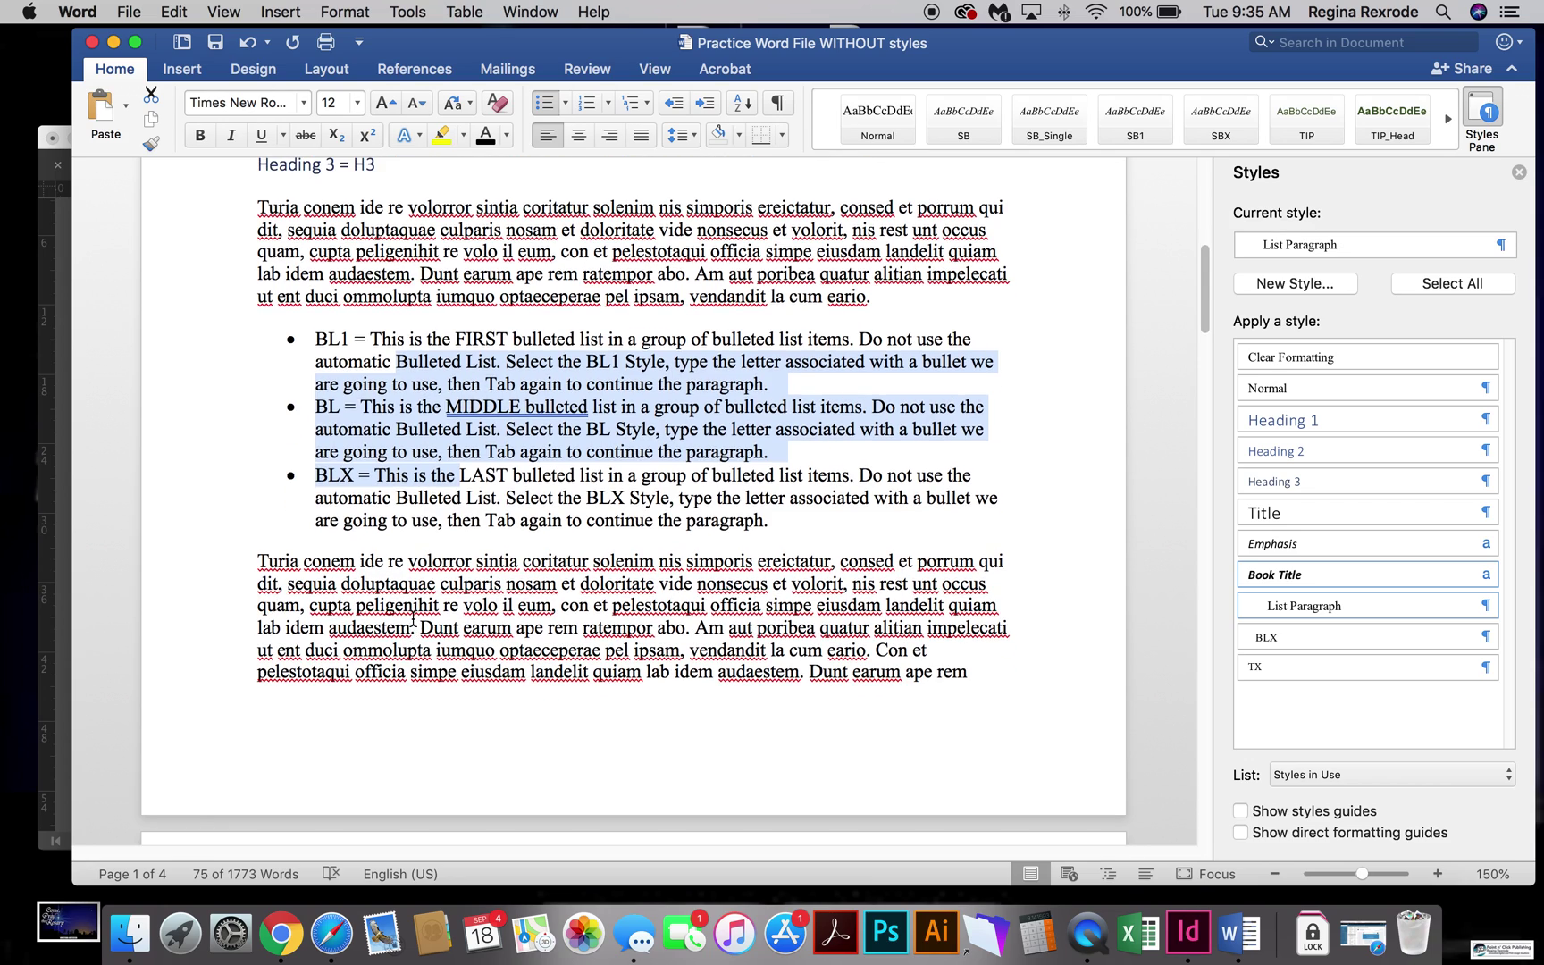
click(418, 626)
scroll(420, 612, up, 1)
scroll(422, 601, down, 6)
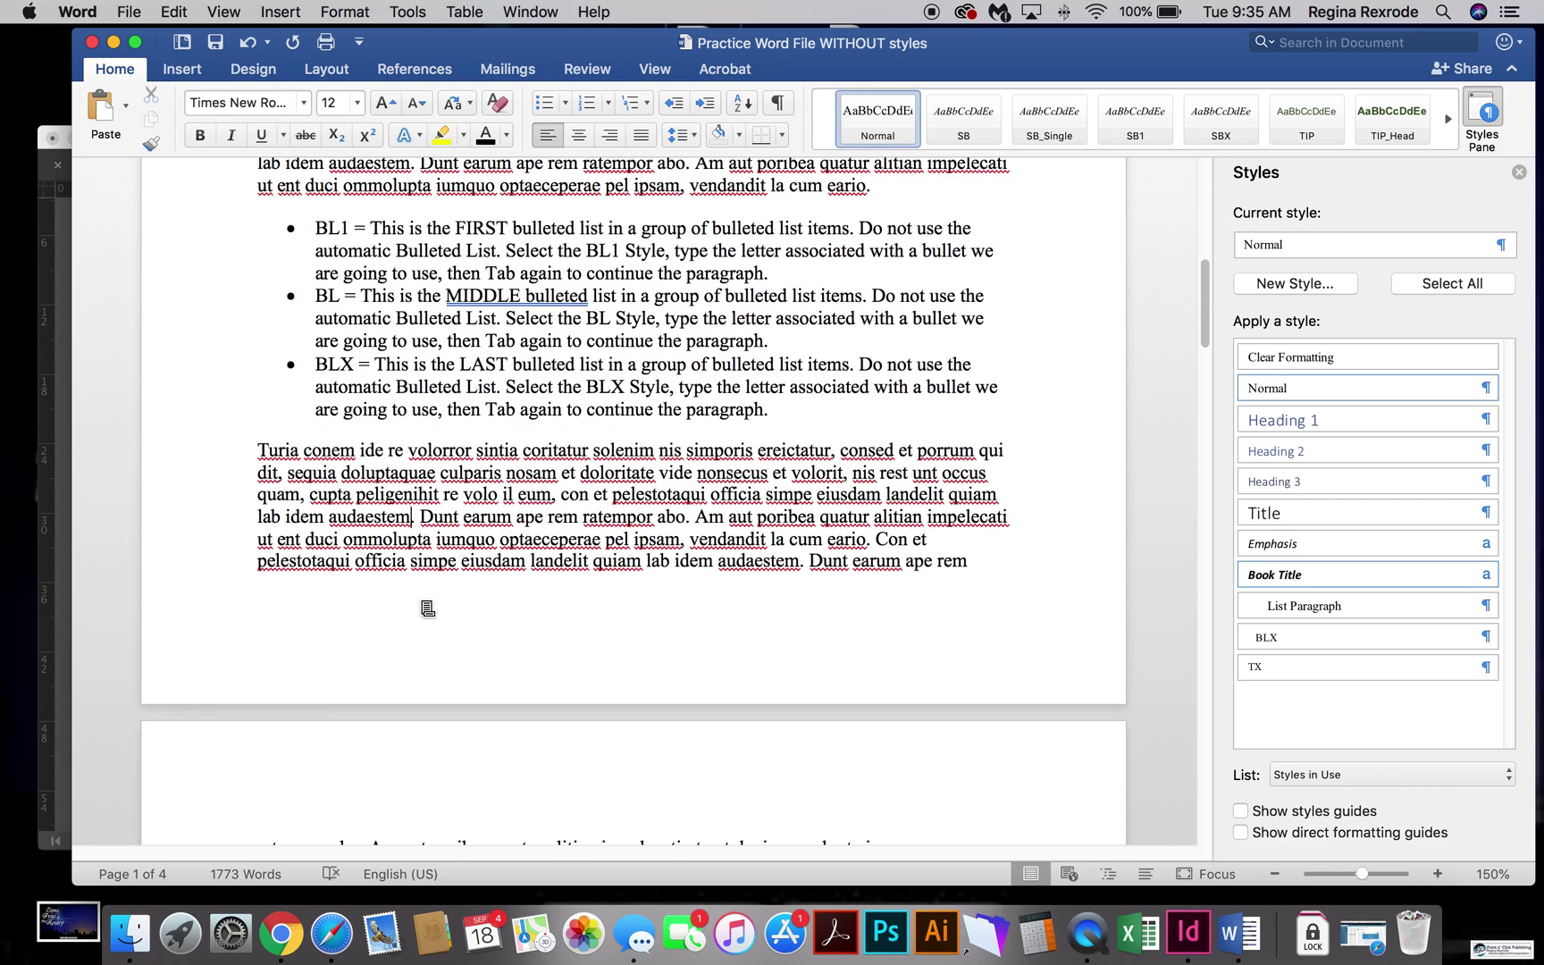
Check the styles of the image production directive, the paragraph below it and the Heading 2 line on page 2
scroll(430, 600, down, 4)
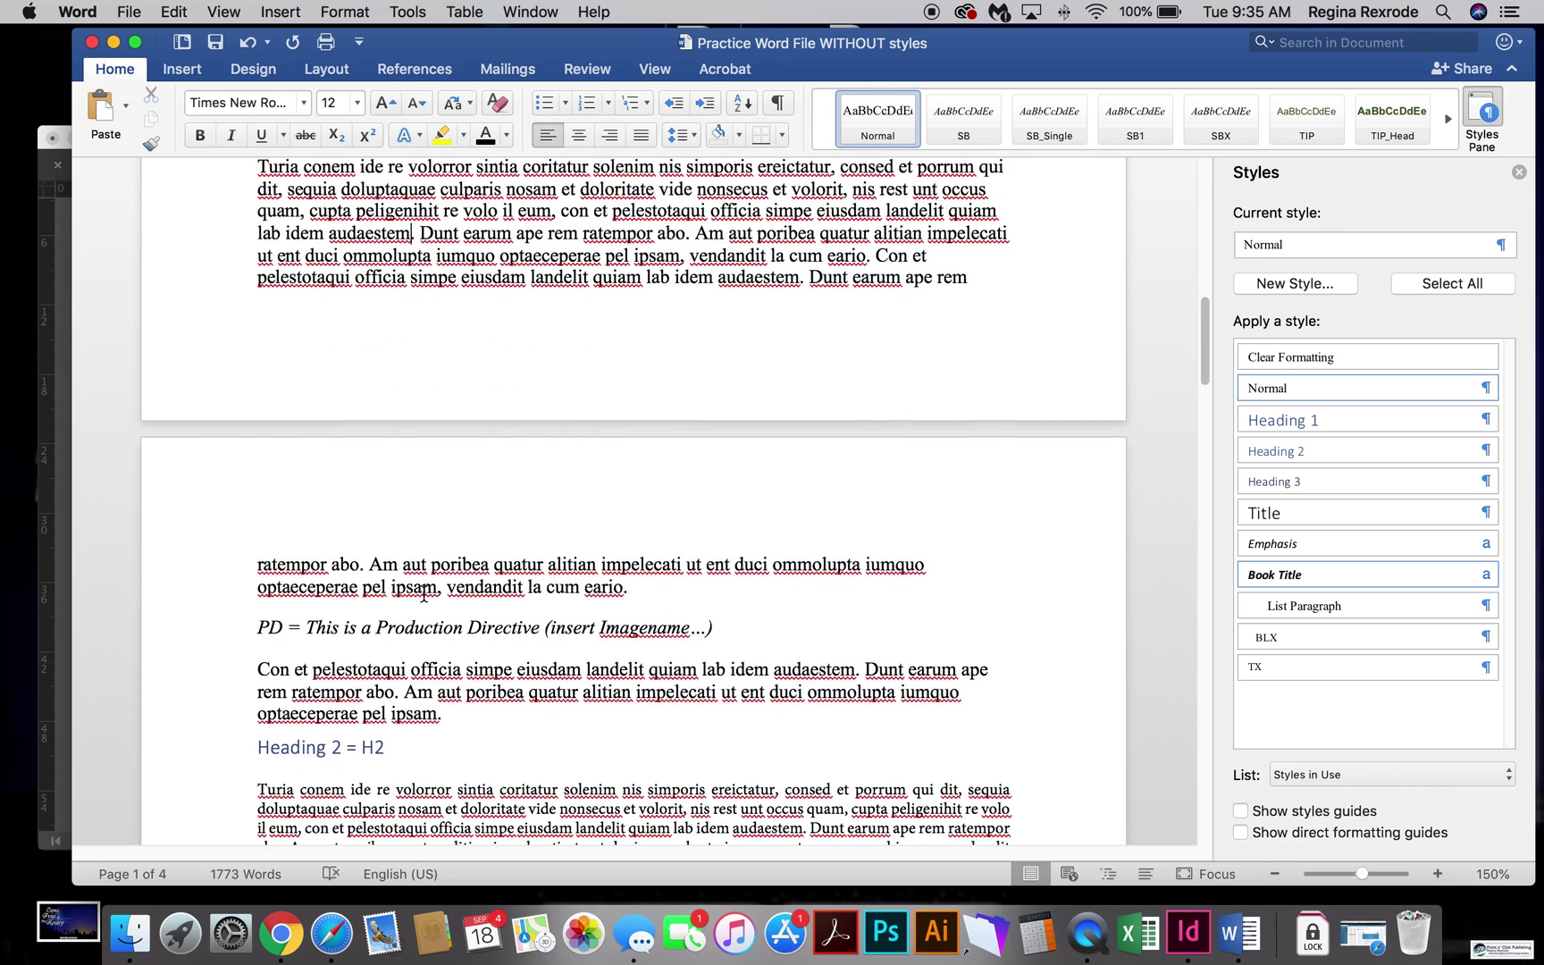
click(440, 540)
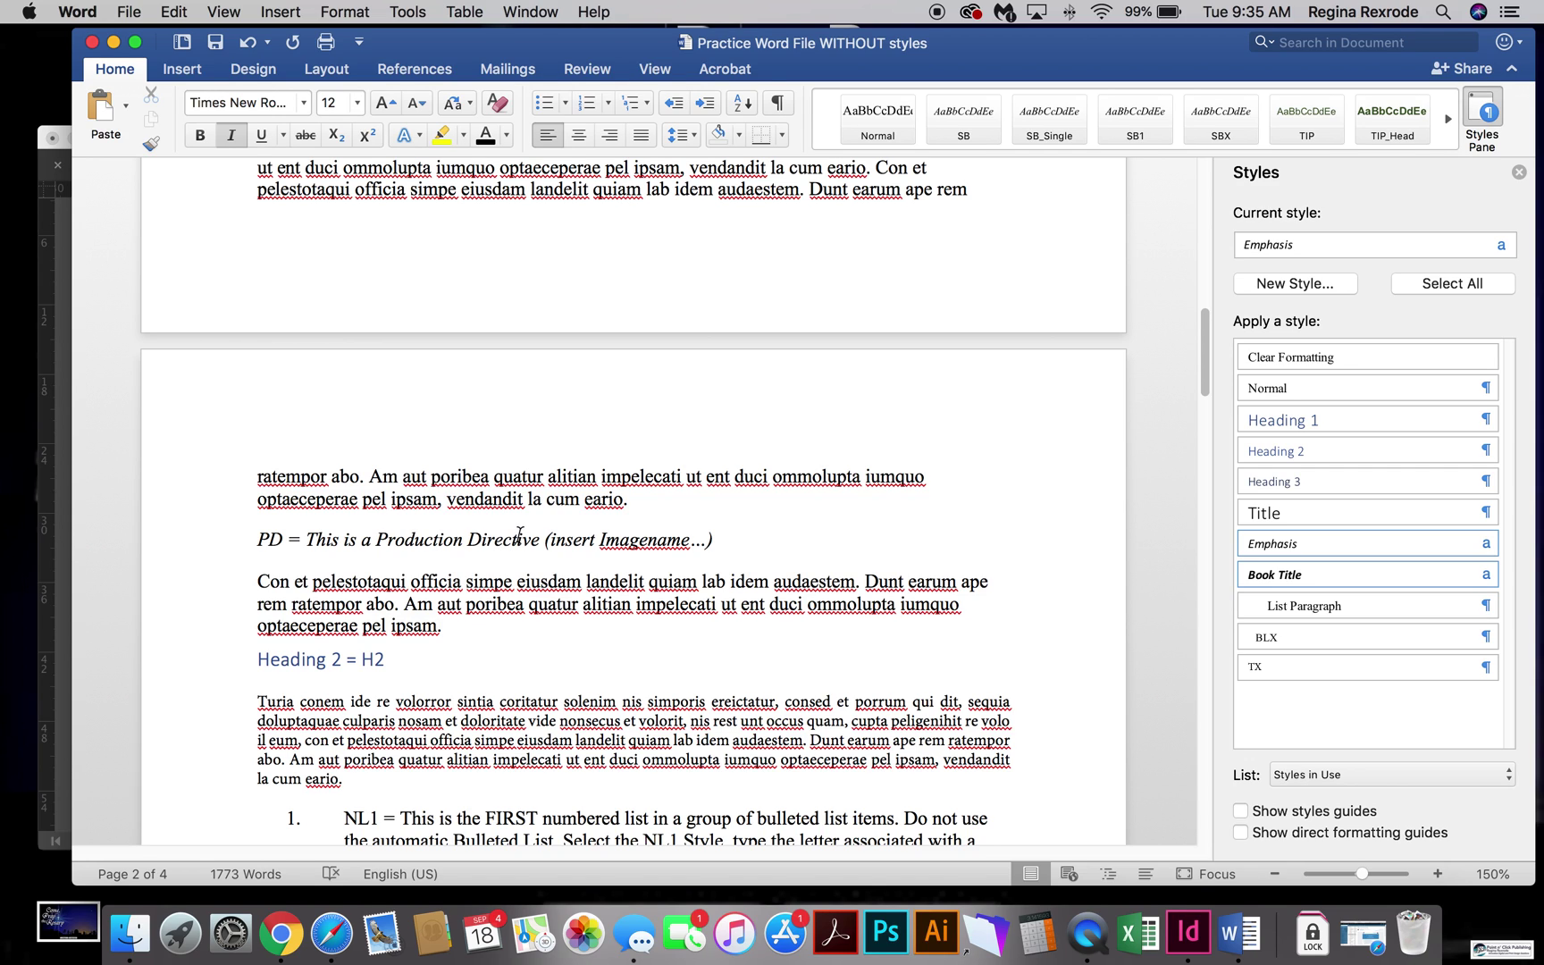
scroll(518, 534, down, 3)
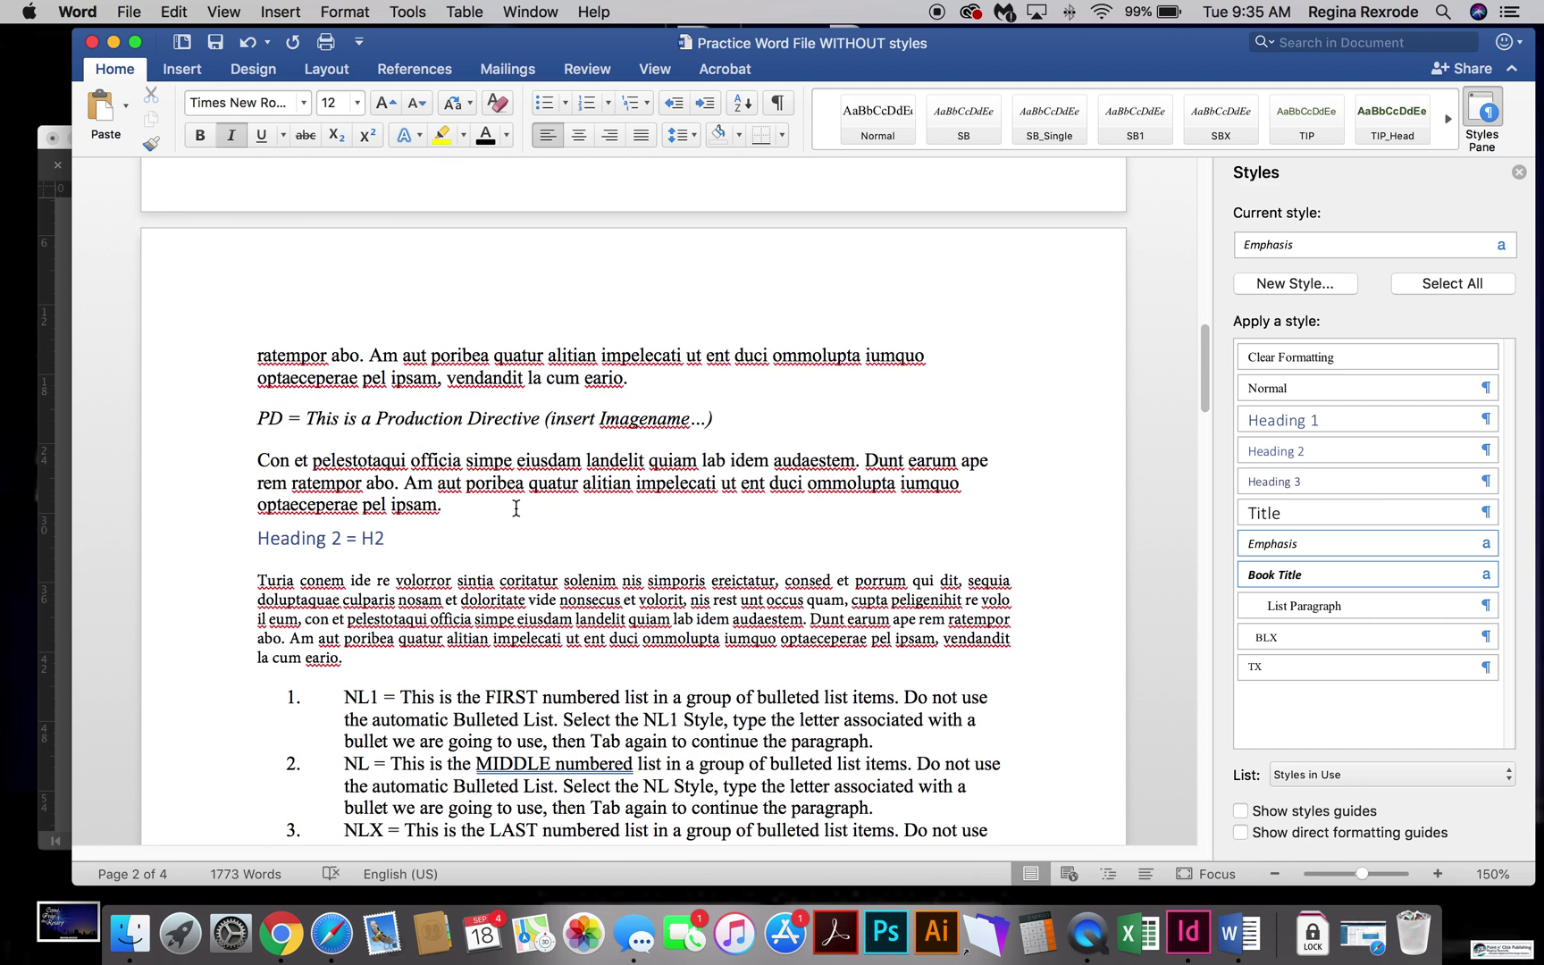
click(514, 486)
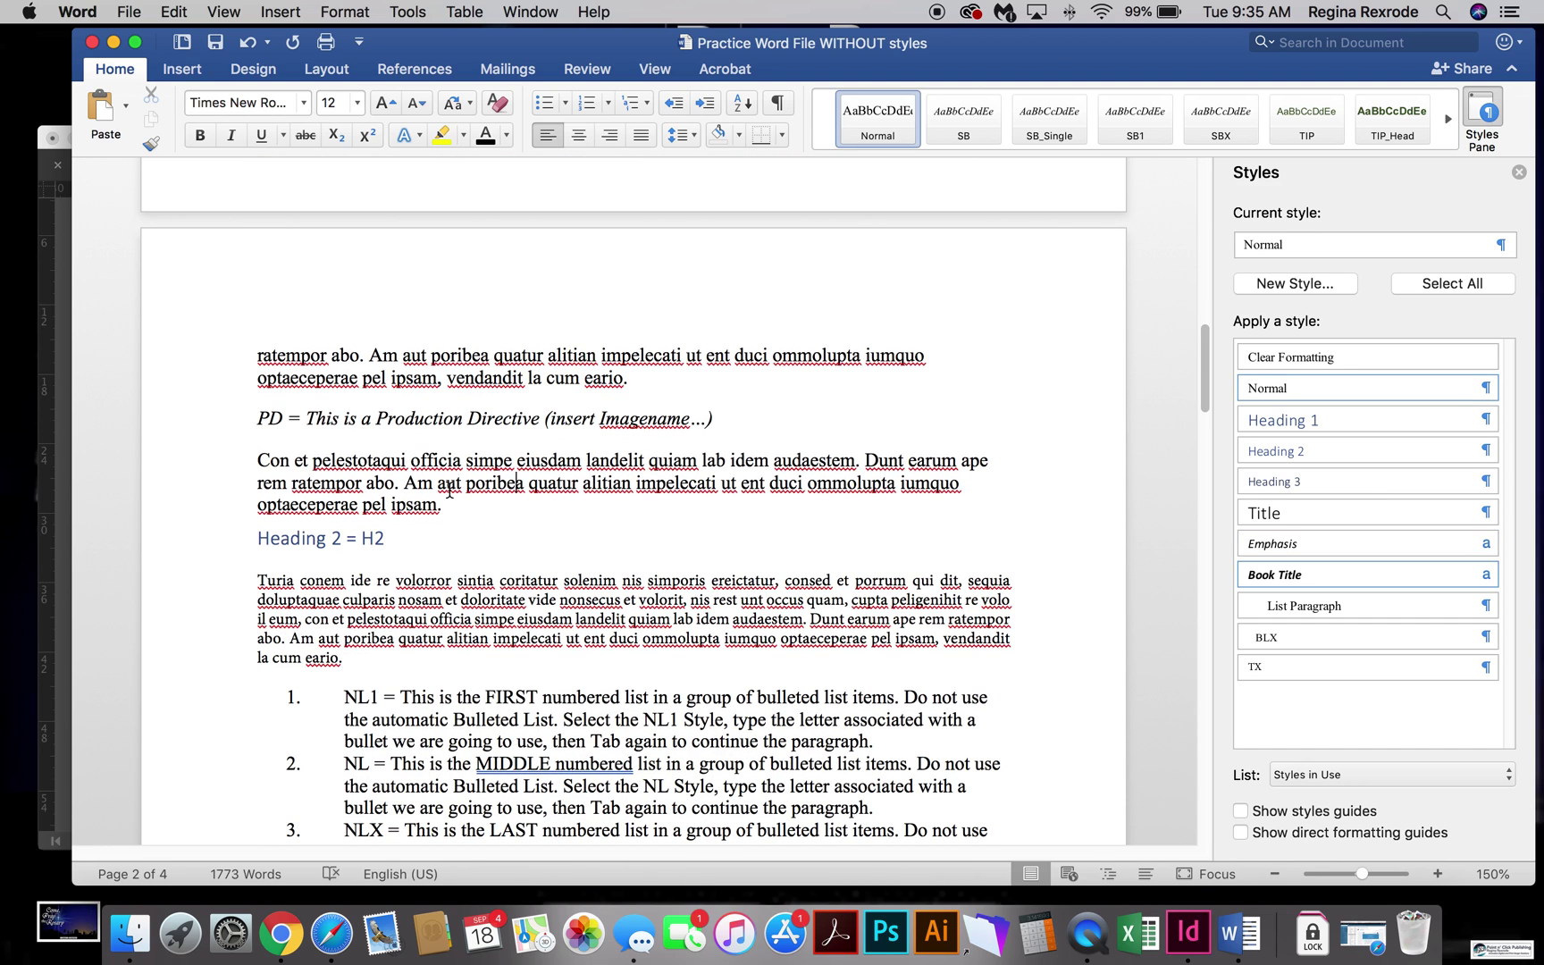
click(365, 537)
Check the style of the NL1, NL and NLX numbered items and of the body paragraph below them
scroll(444, 585, down, 6)
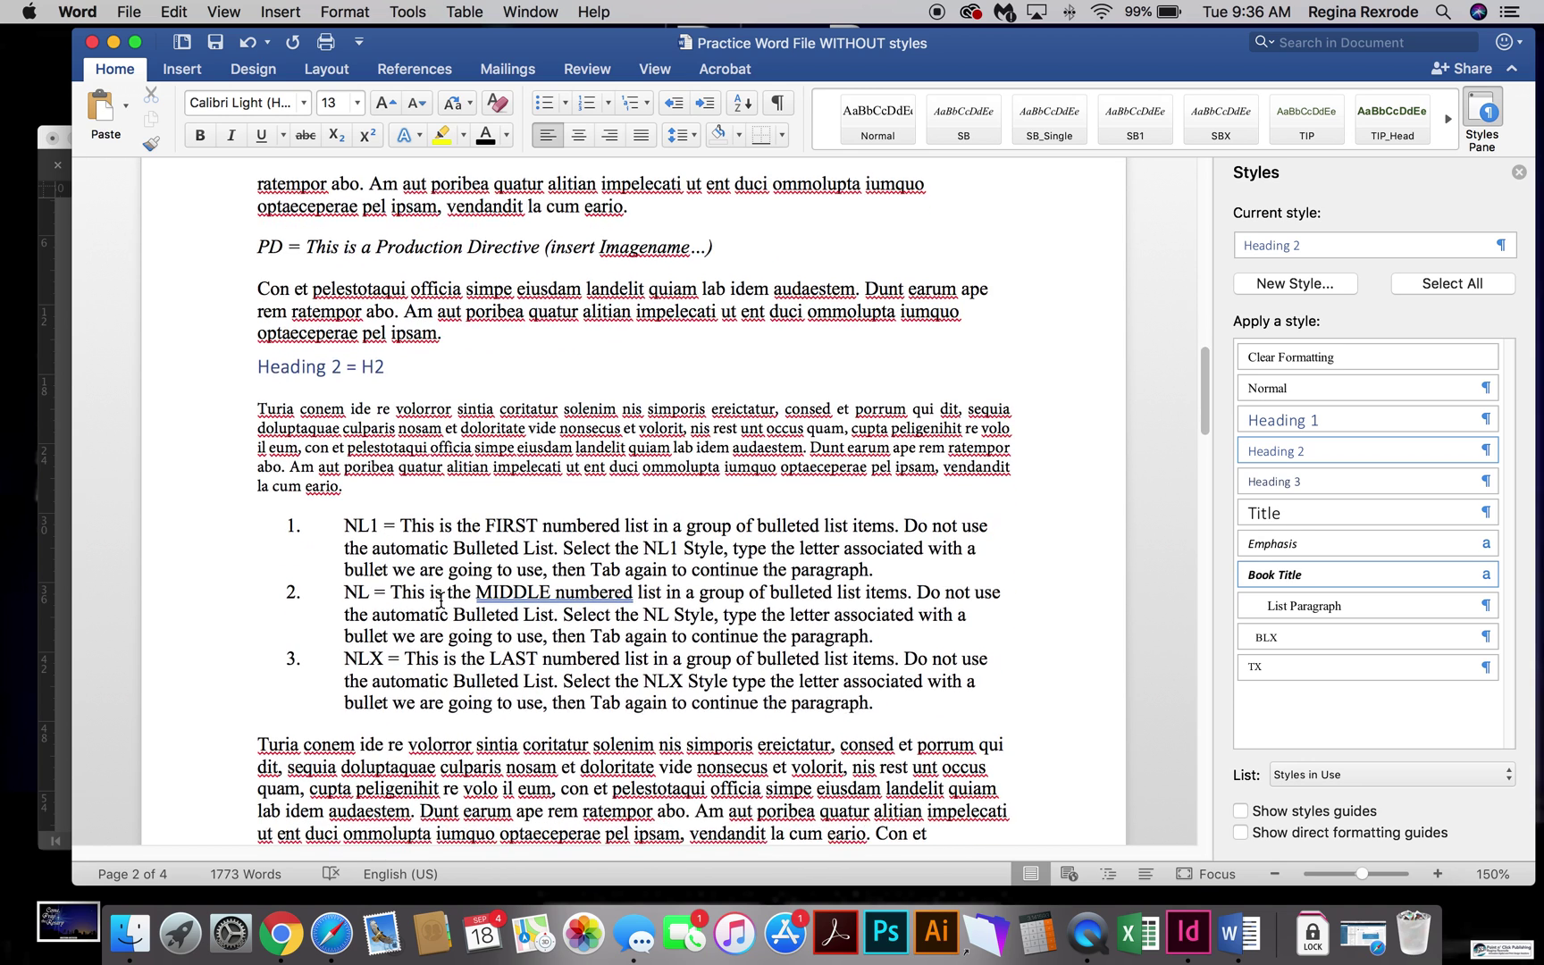
drag(421, 507, 441, 636)
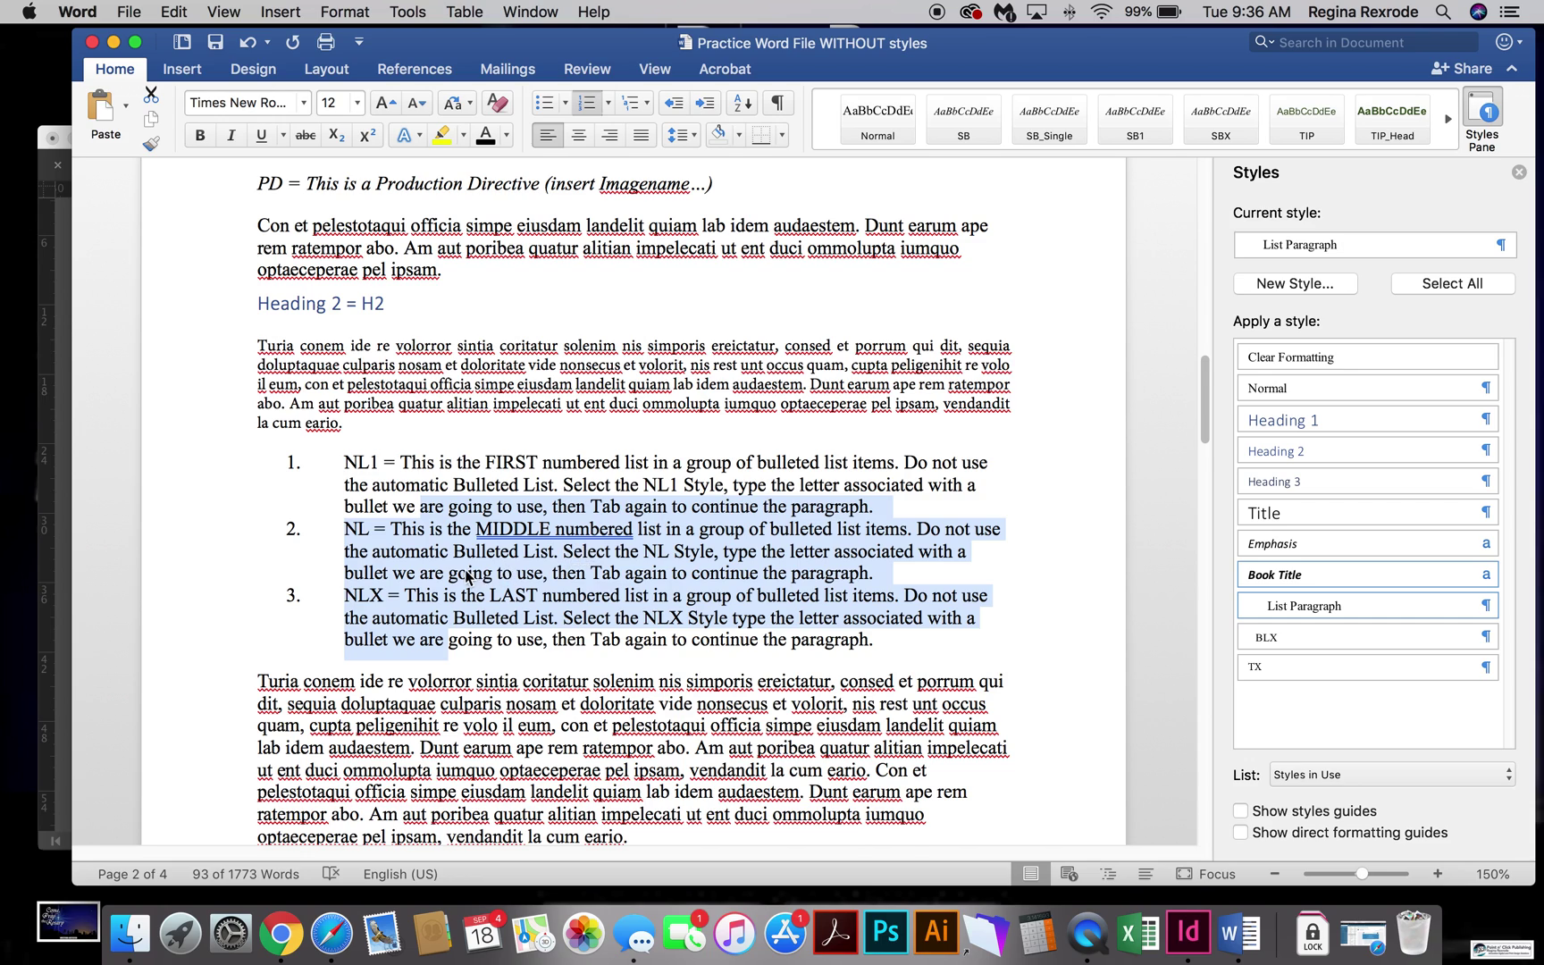
scroll(469, 579, down, 5)
click(452, 601)
Check the styles of the Start Note Box and End Note Box production directives, selecting the text of the closing one
scroll(456, 594, down, 10)
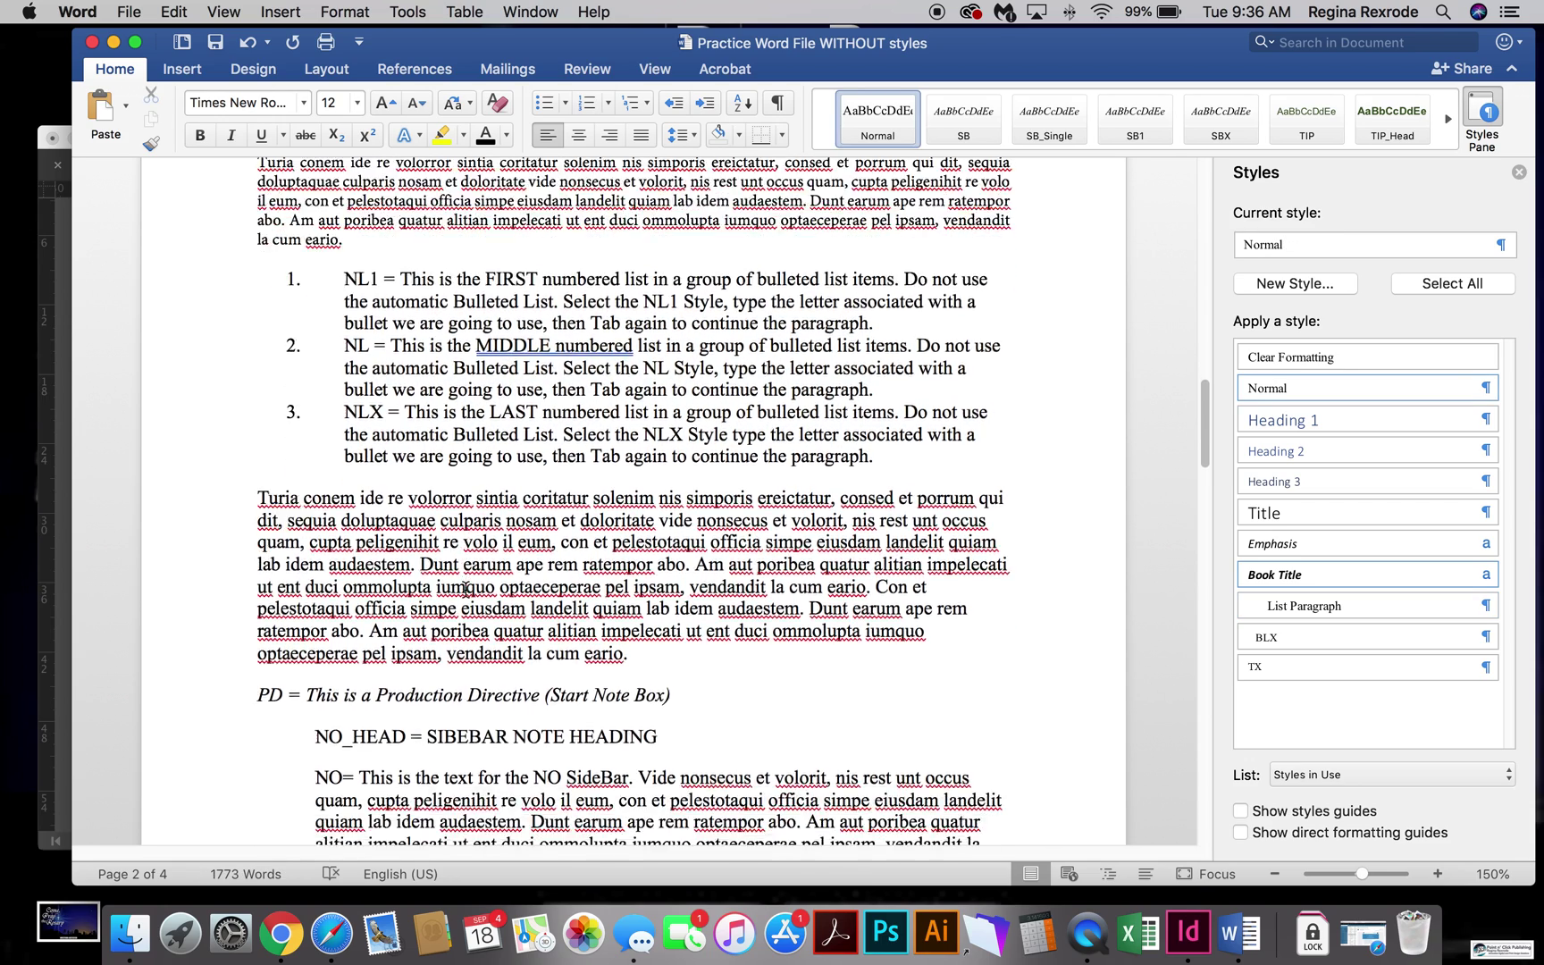
click(496, 523)
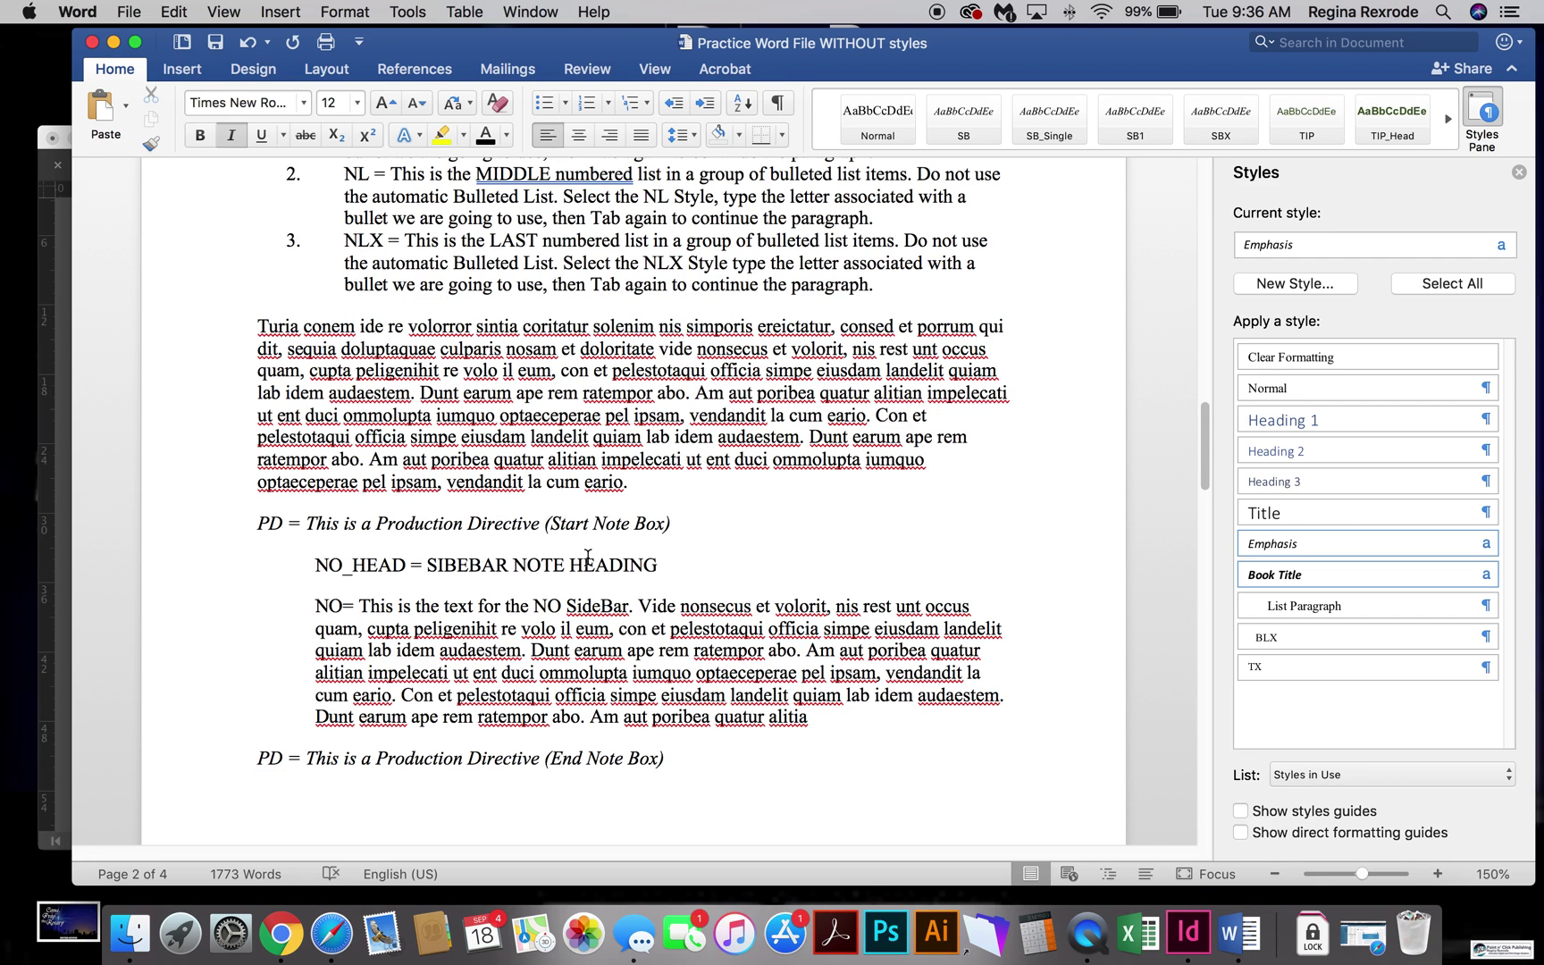
click(622, 758)
drag(672, 760, 308, 761)
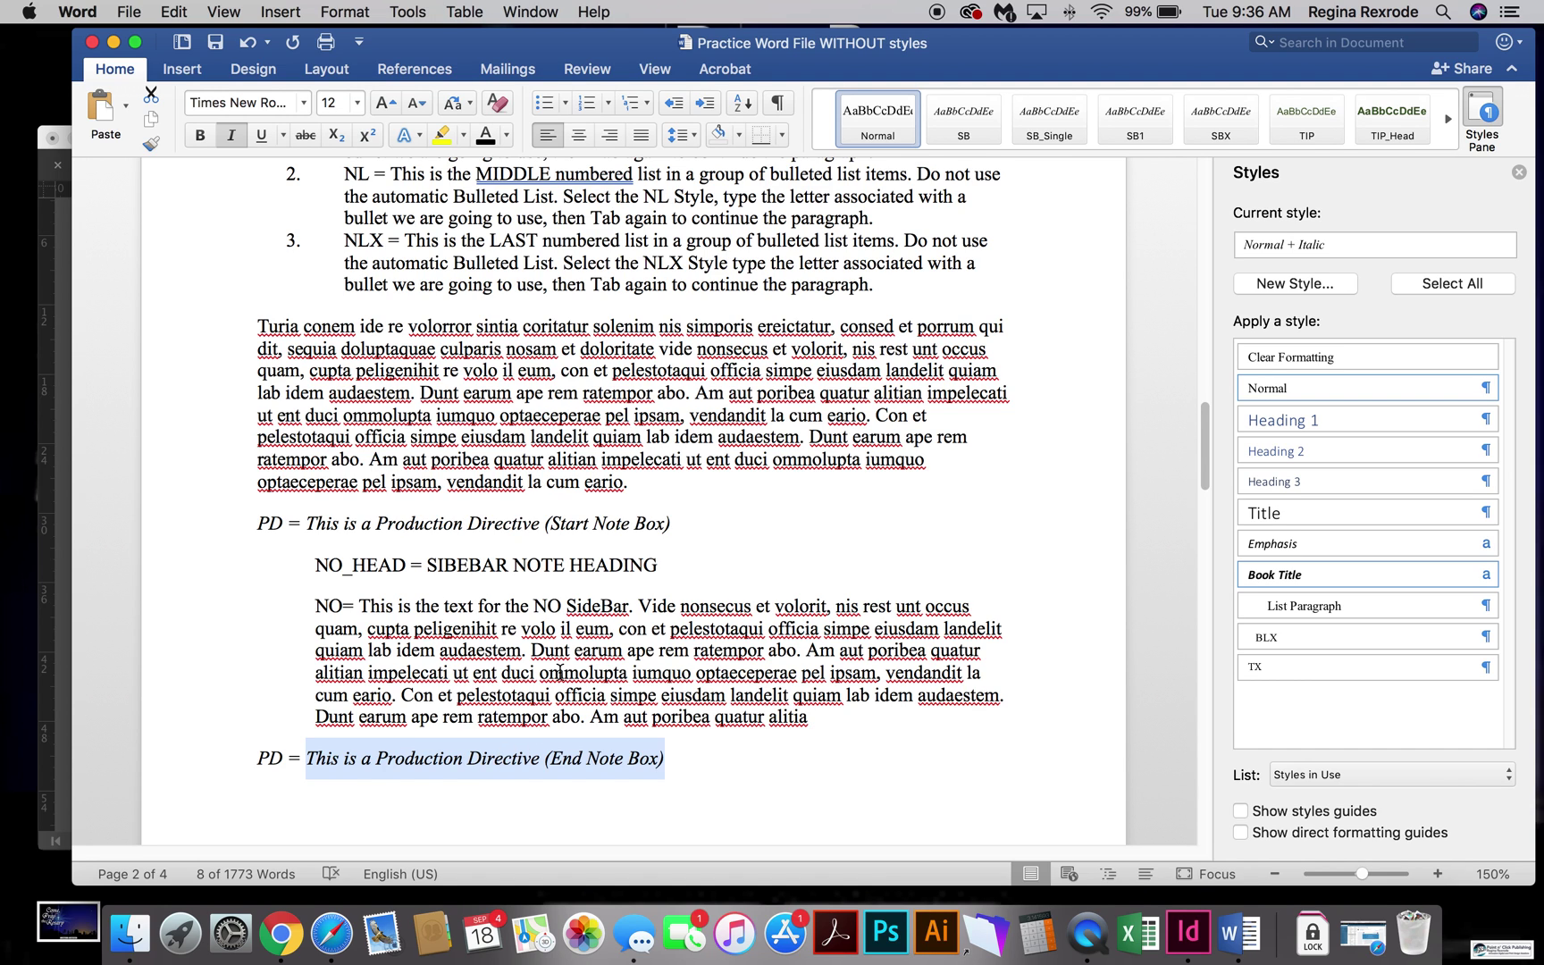
Check the styles of the Heading 3 line on page 3, the paragraph below it and the TIP sidebar's heading and text
scroll(558, 673, down, 10)
scroll(557, 668, down, 4)
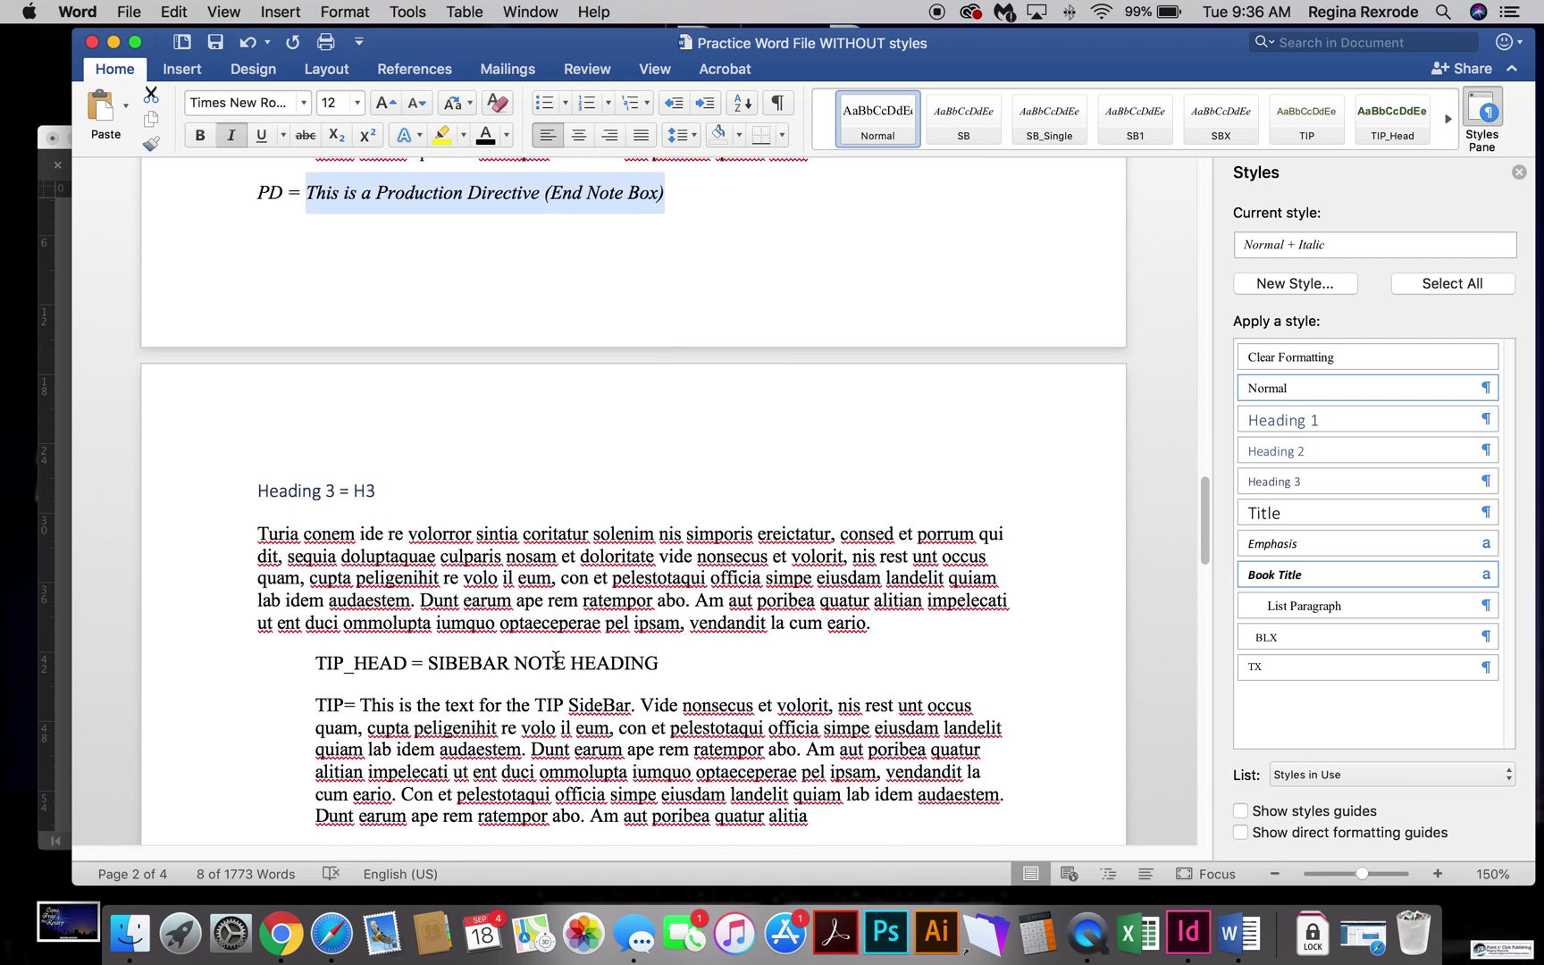
click(358, 330)
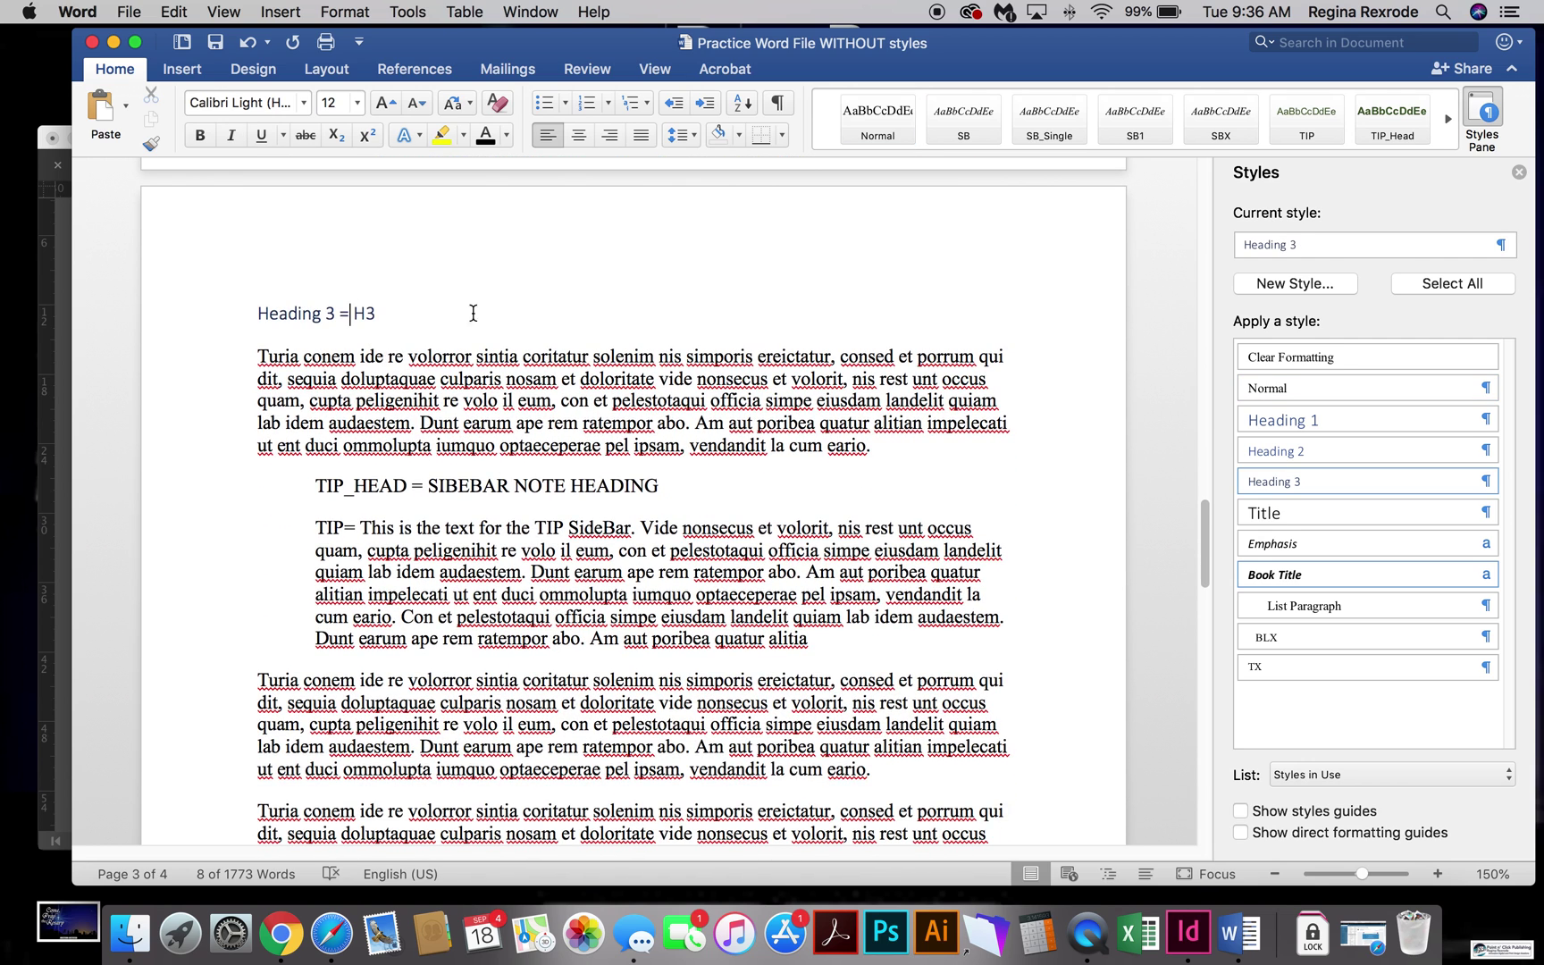
click(664, 379)
click(555, 587)
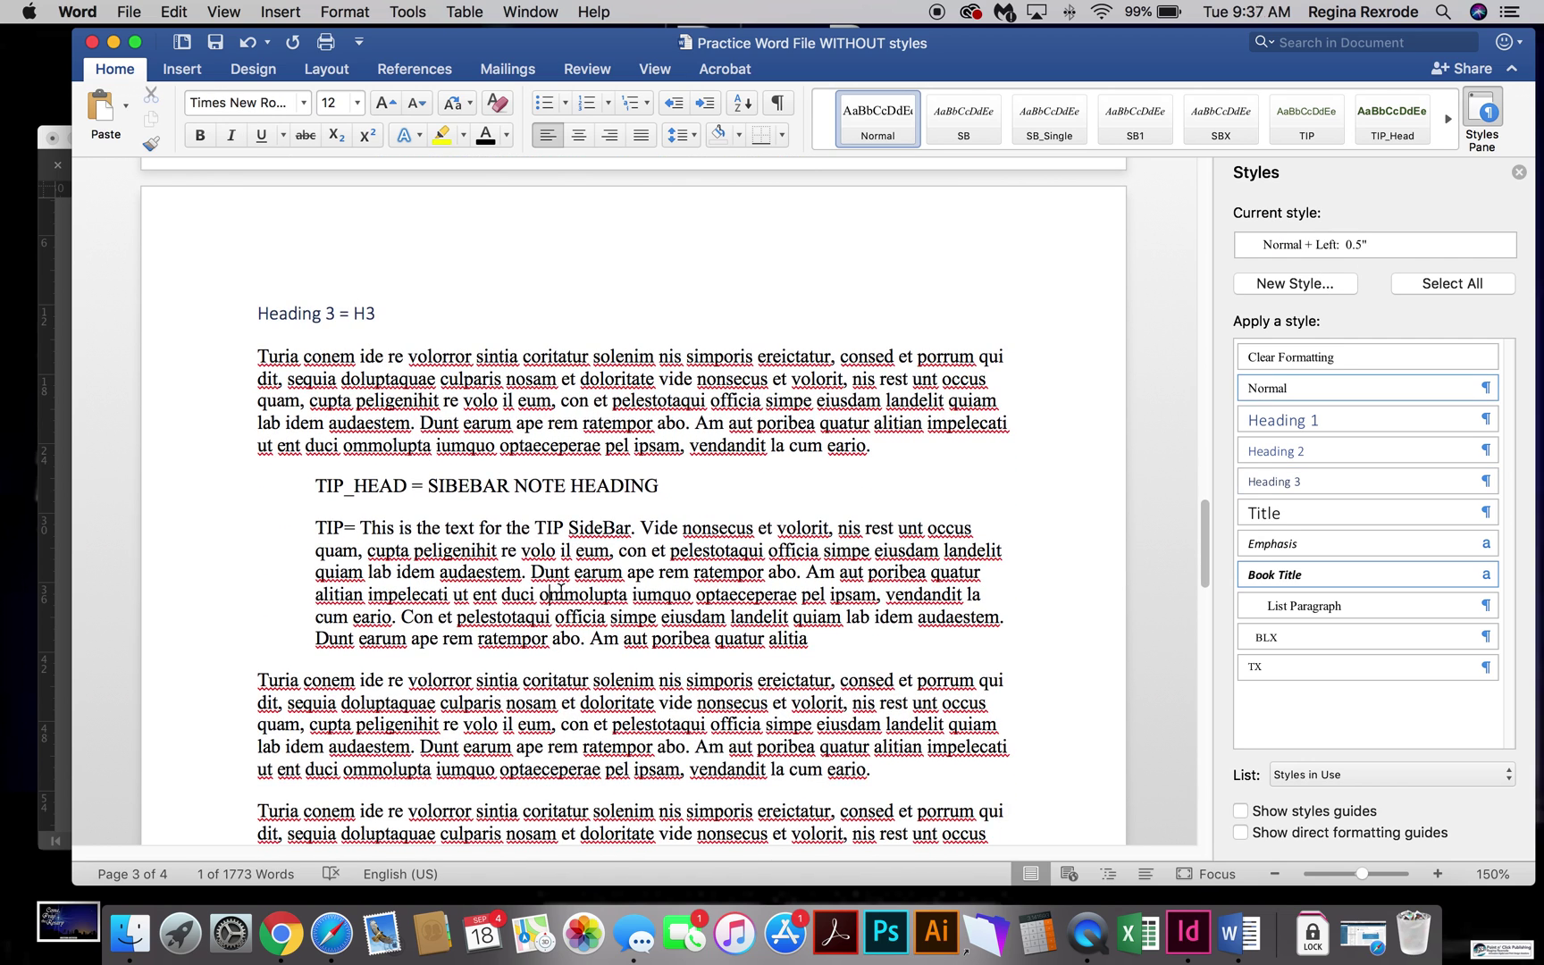
drag(547, 485, 569, 566)
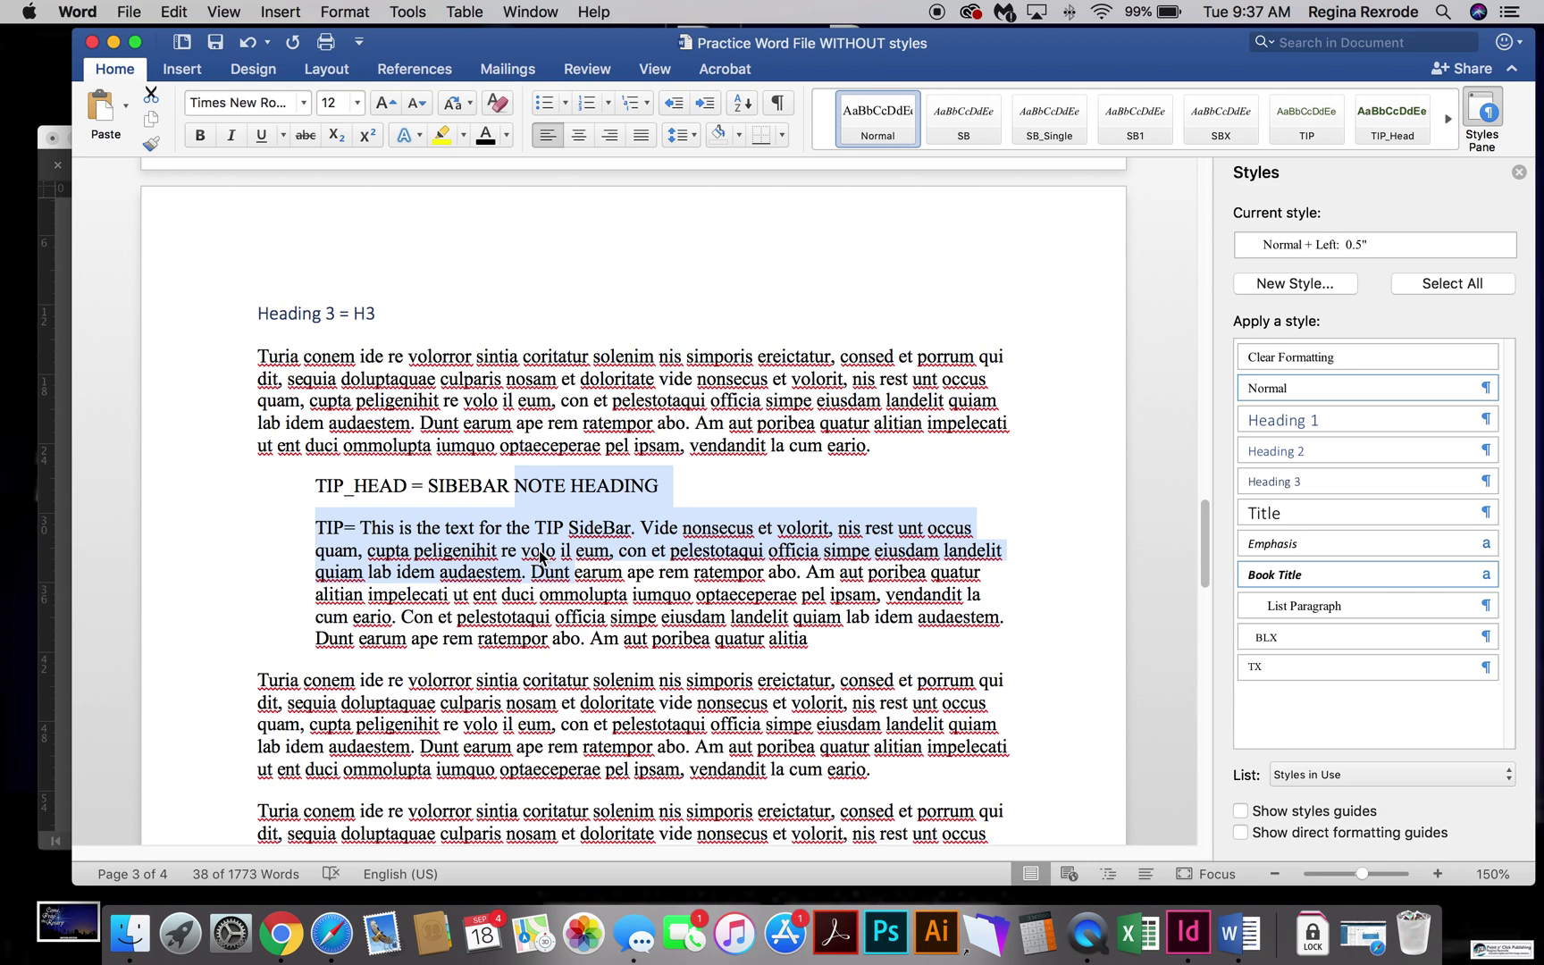
Check the formatting of the SB1 step bullet item on the last page and select its [sb] marker
scroll(536, 563, down, 3)
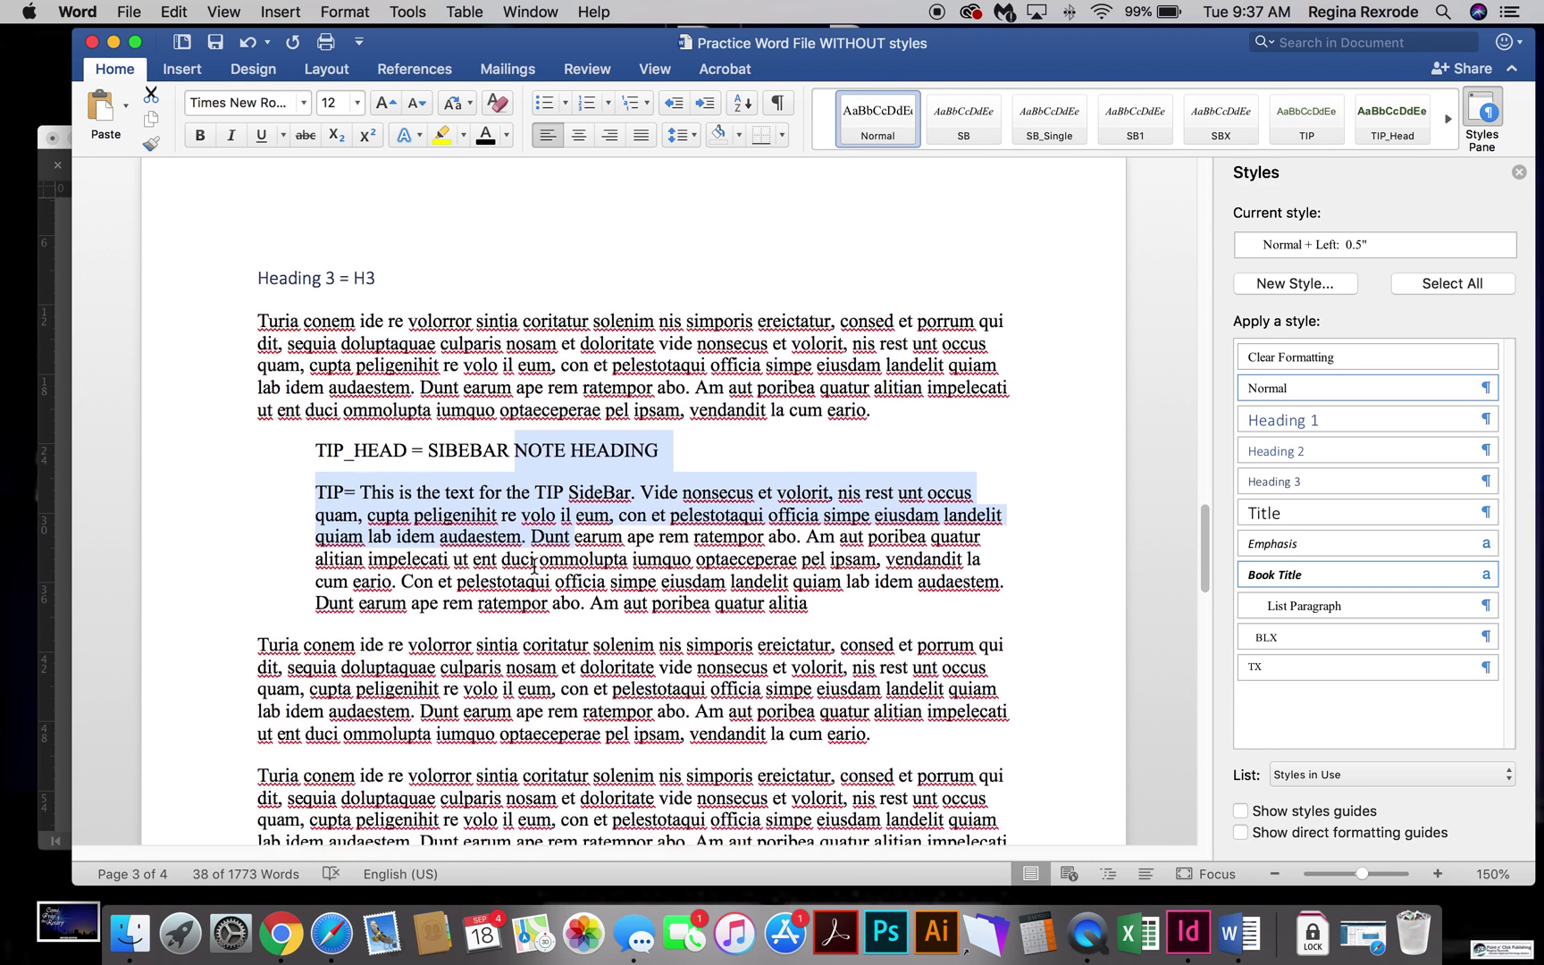
scroll(534, 563, down, 12)
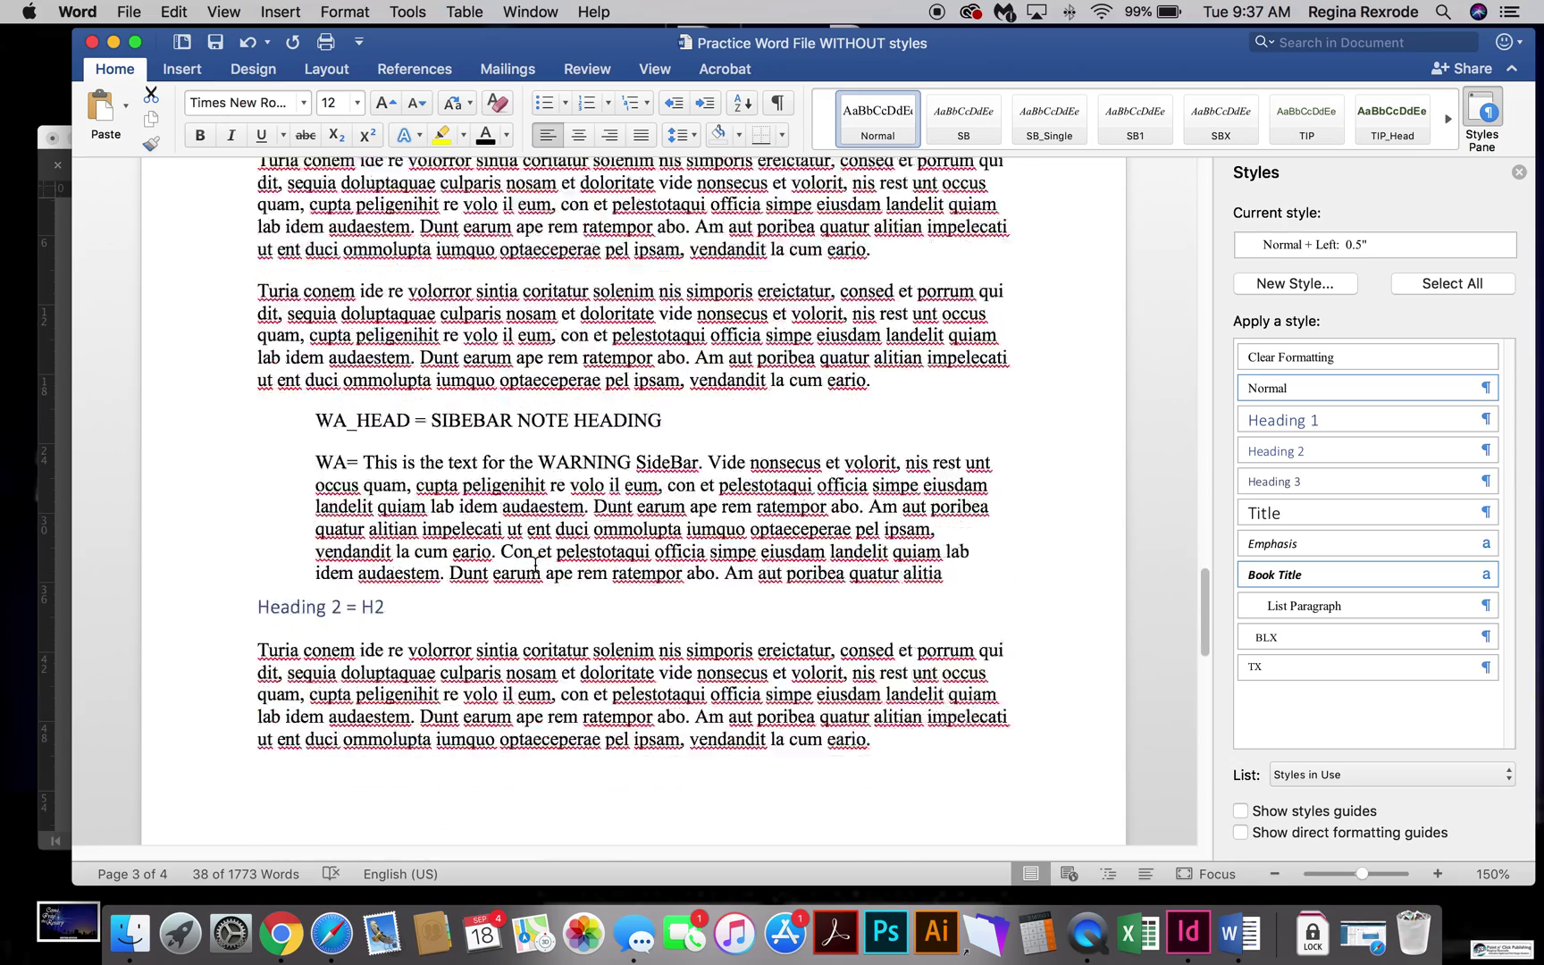
scroll(535, 565, down, 10)
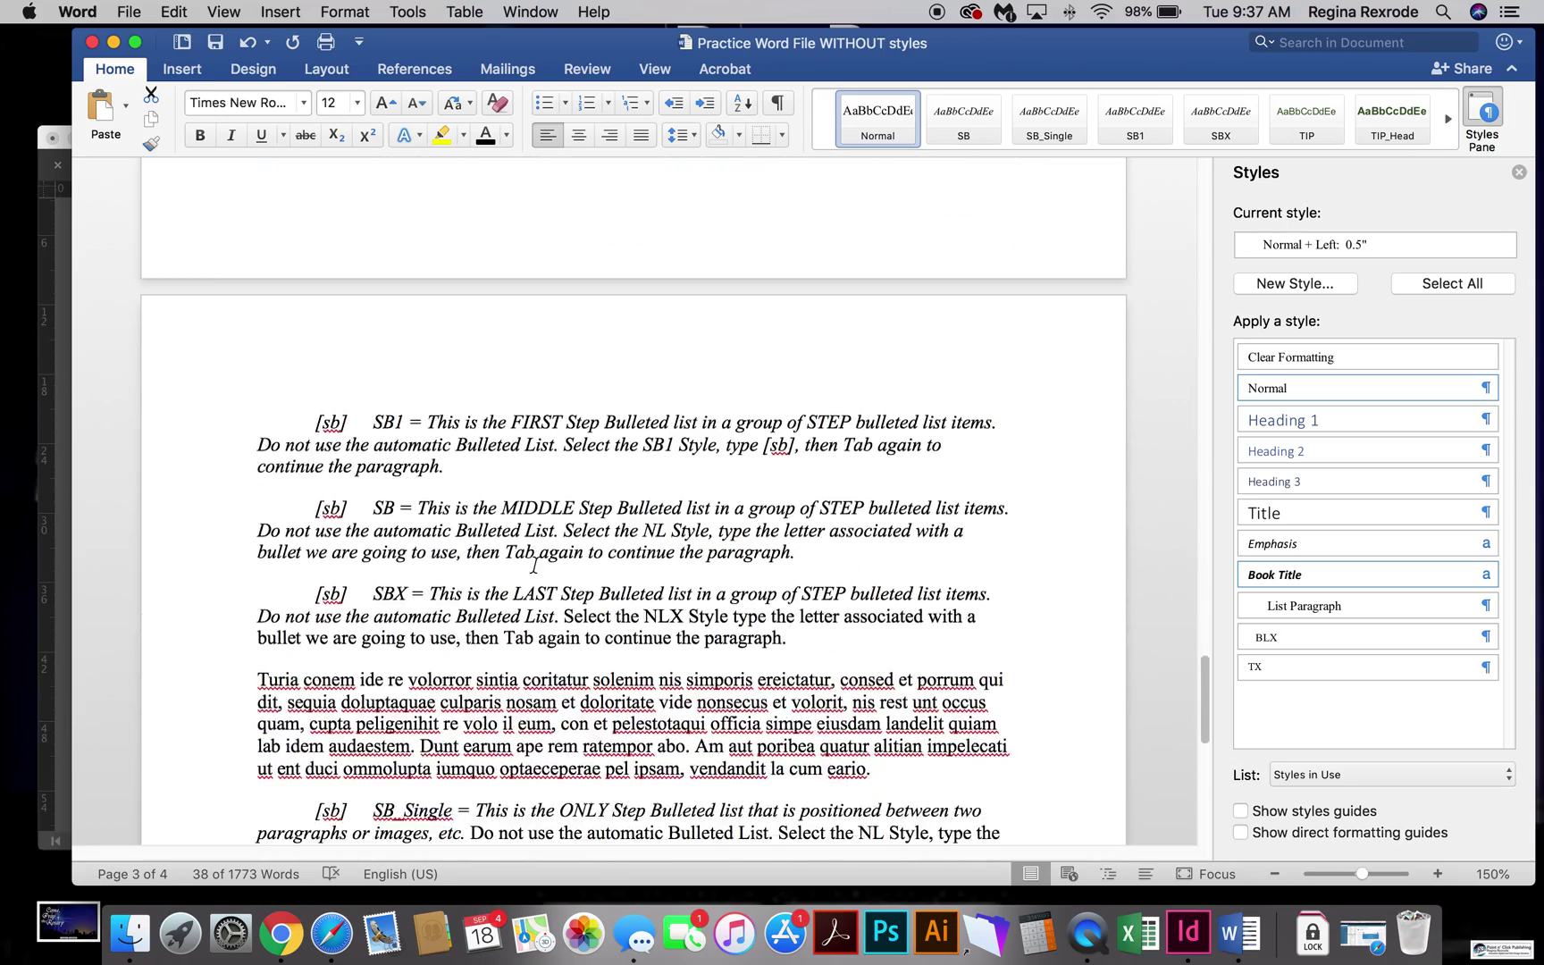
scroll(536, 564, down, 3)
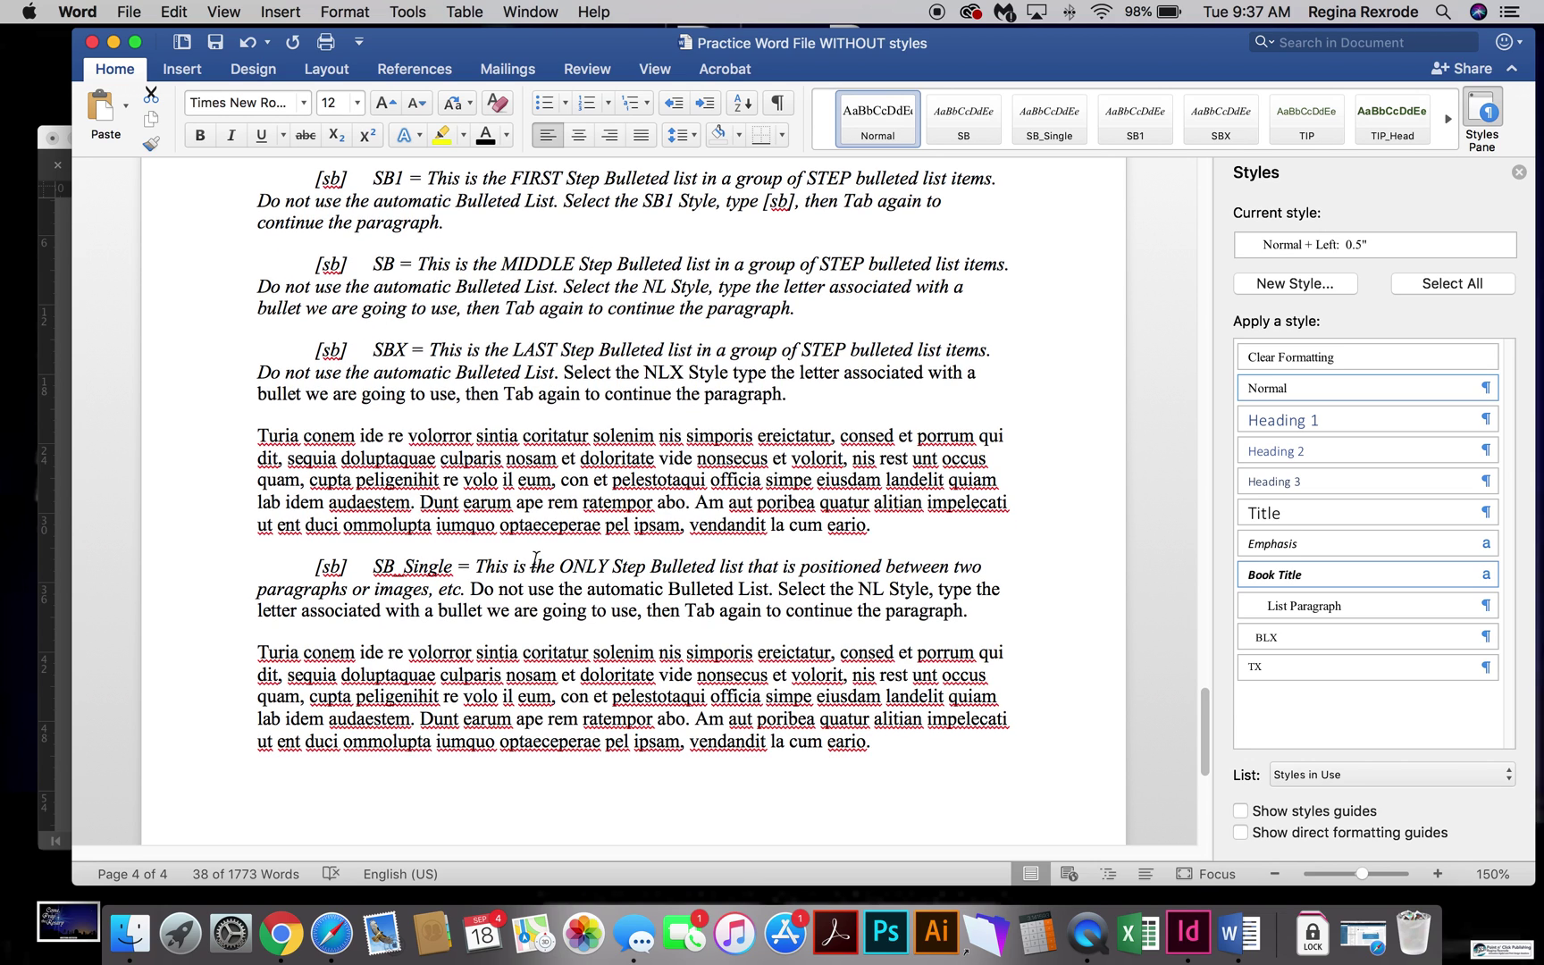
scroll(535, 560, up, 2)
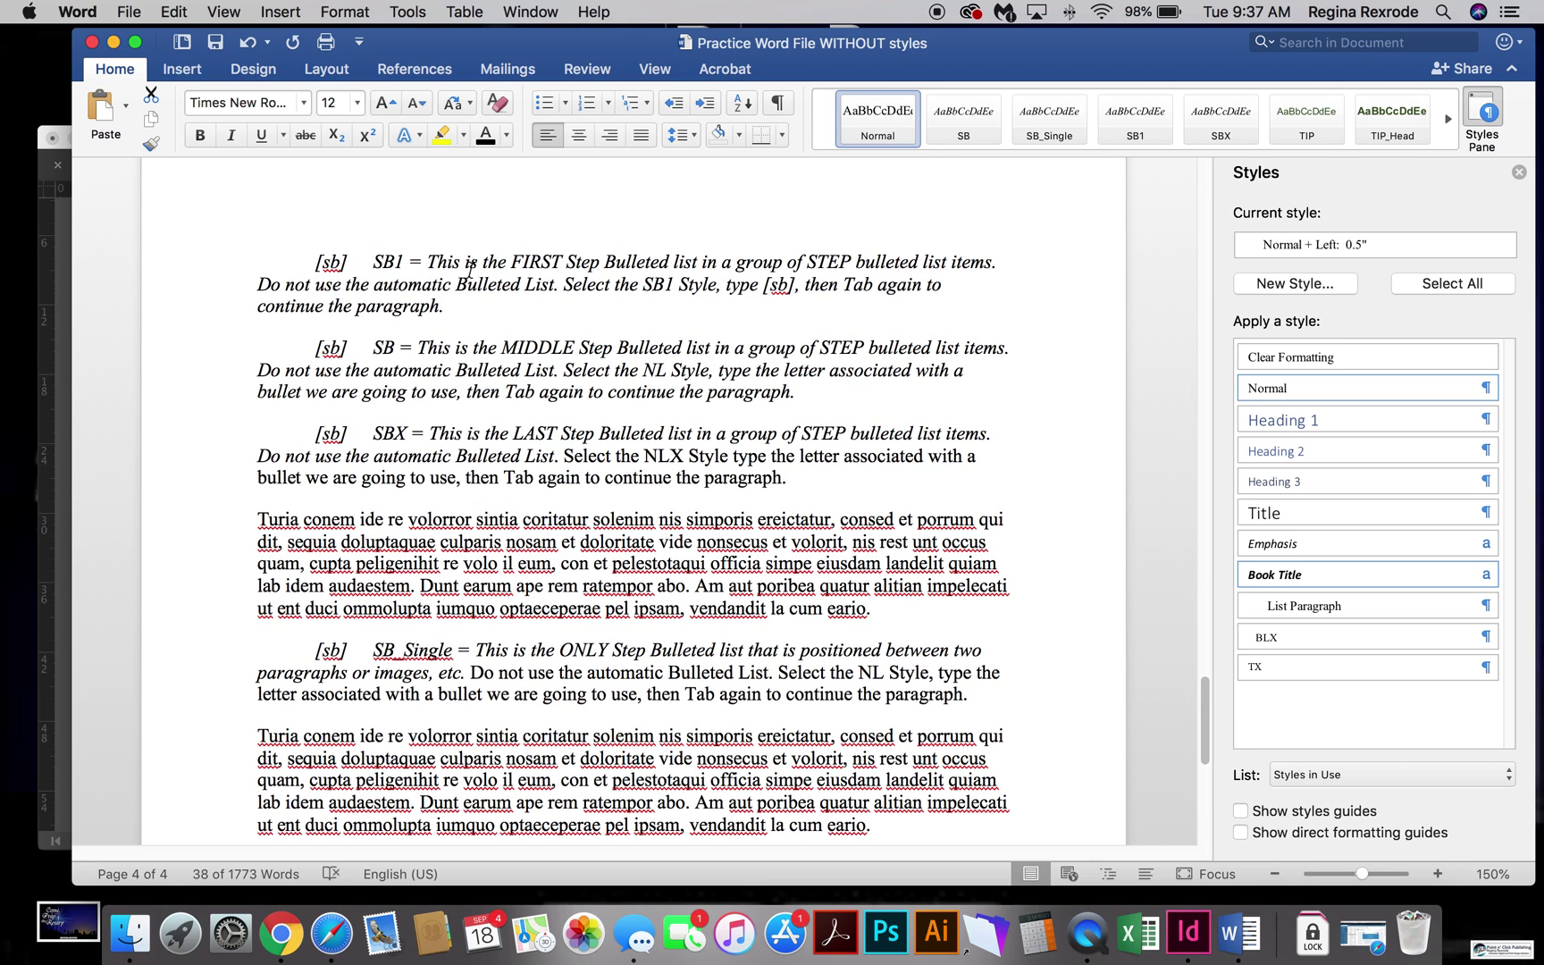
click(364, 262)
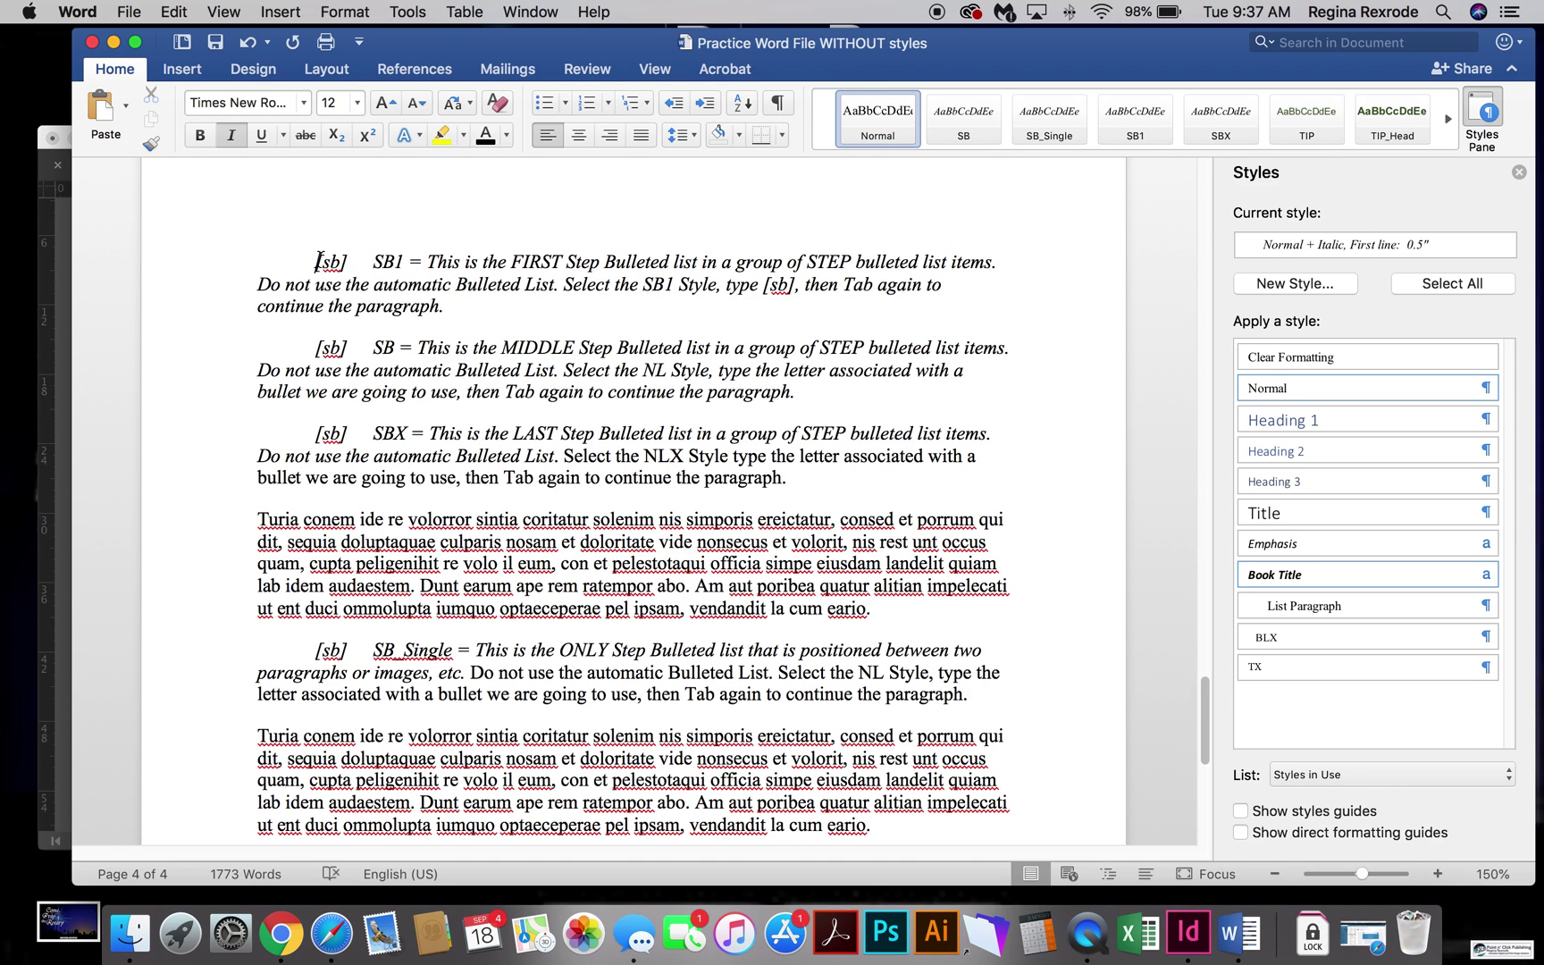
mouse_move(374, 262)
mouse_down()
mouse_move(326, 262)
mouse_move(350, 264)
mouse_up()
click(345, 262)
drag(345, 262, 315, 261)
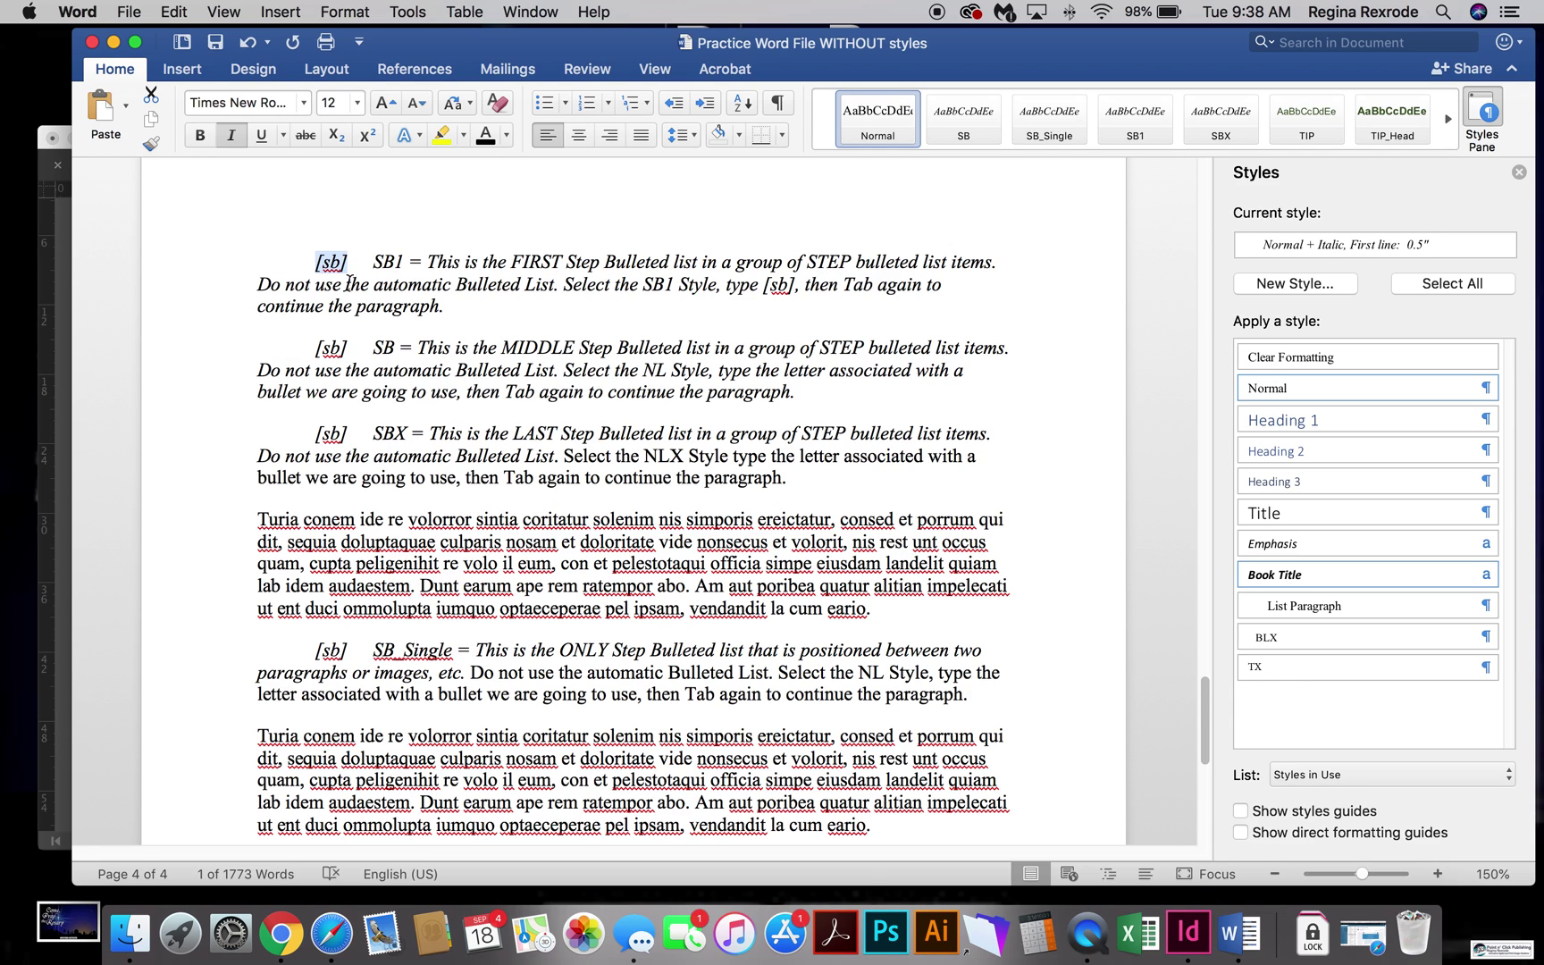
Return to the bulleted list on page 1 and check the BL1 item's automatic bullet and paragraph style
scroll(425, 387, down, 3)
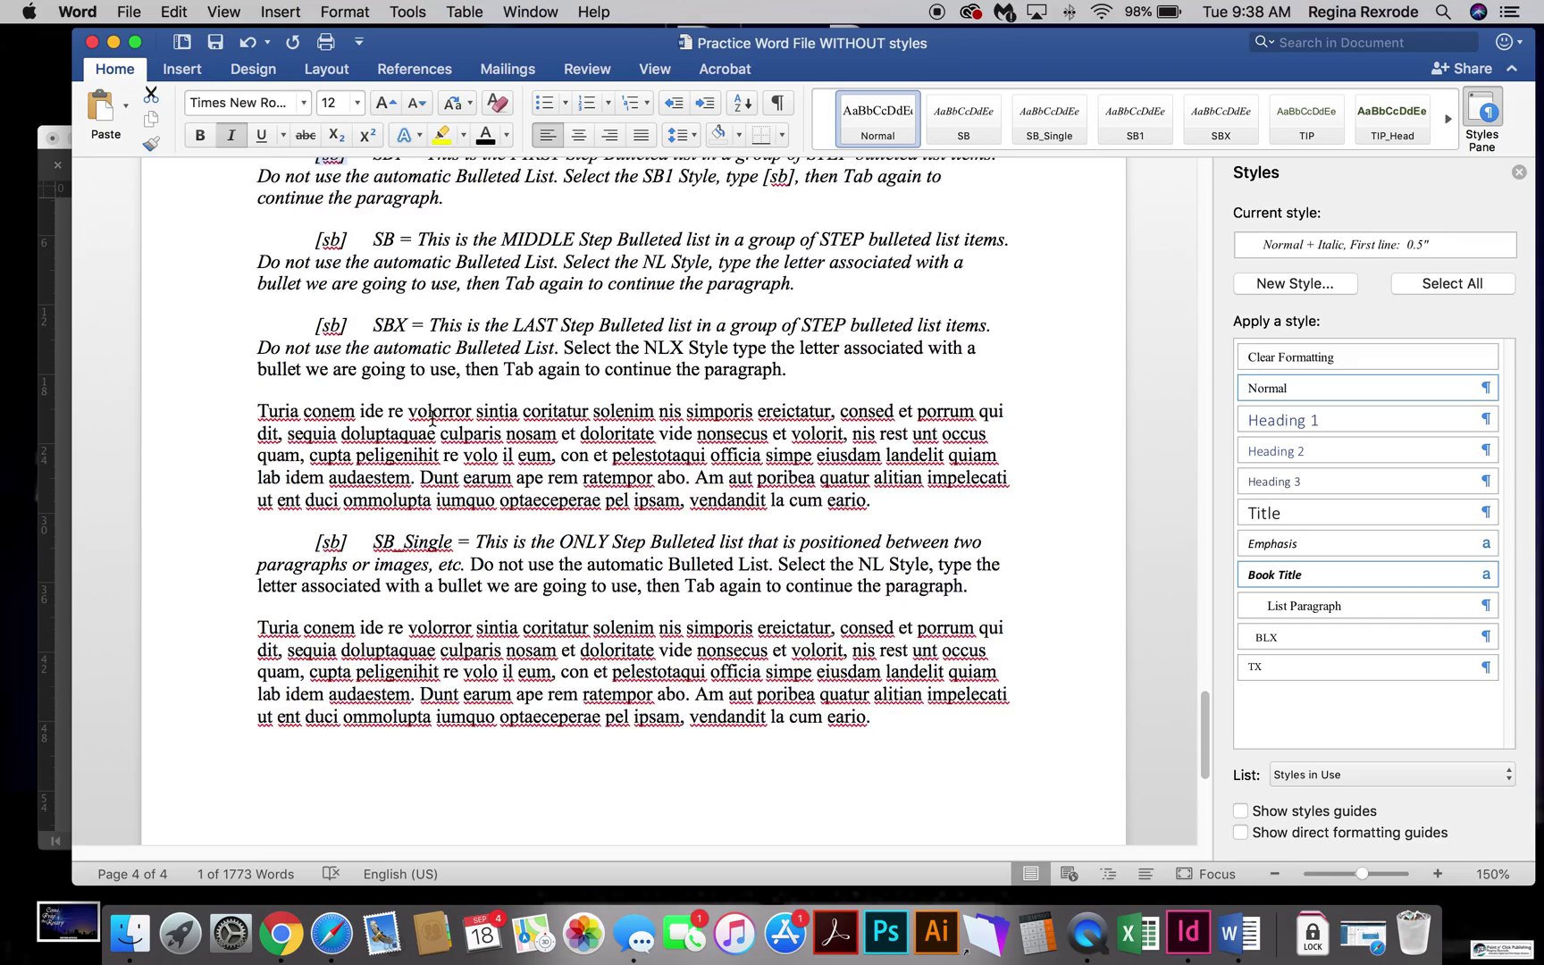
scroll(437, 414, up, 4)
scroll(441, 418, up, 6)
scroll(444, 421, up, 15)
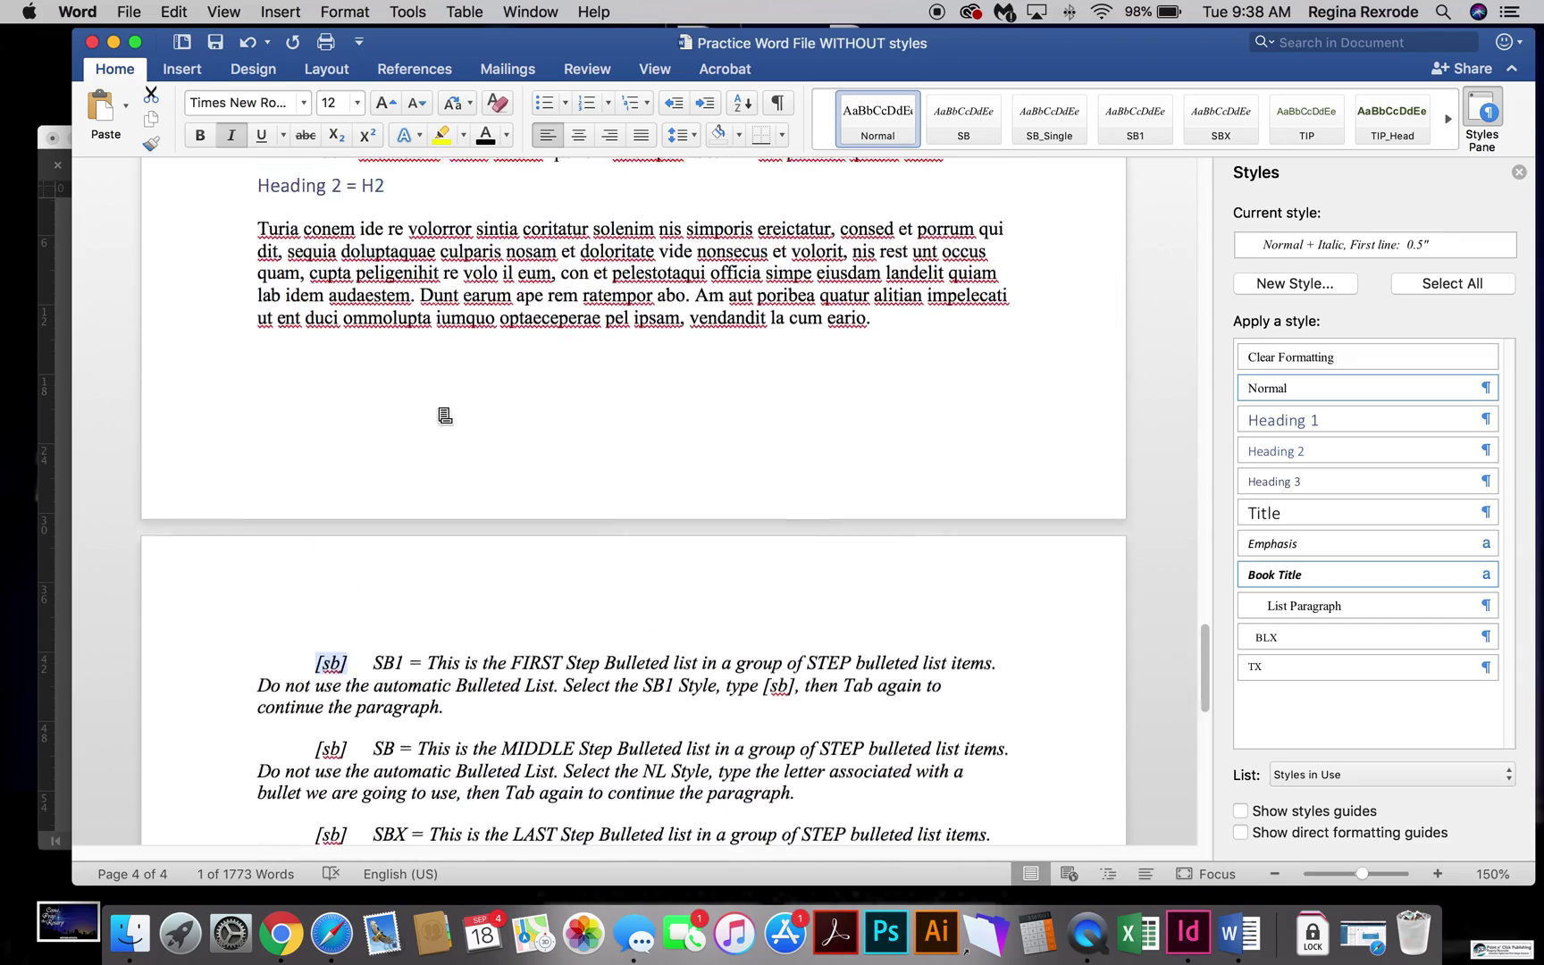
scroll(440, 396, up, 15)
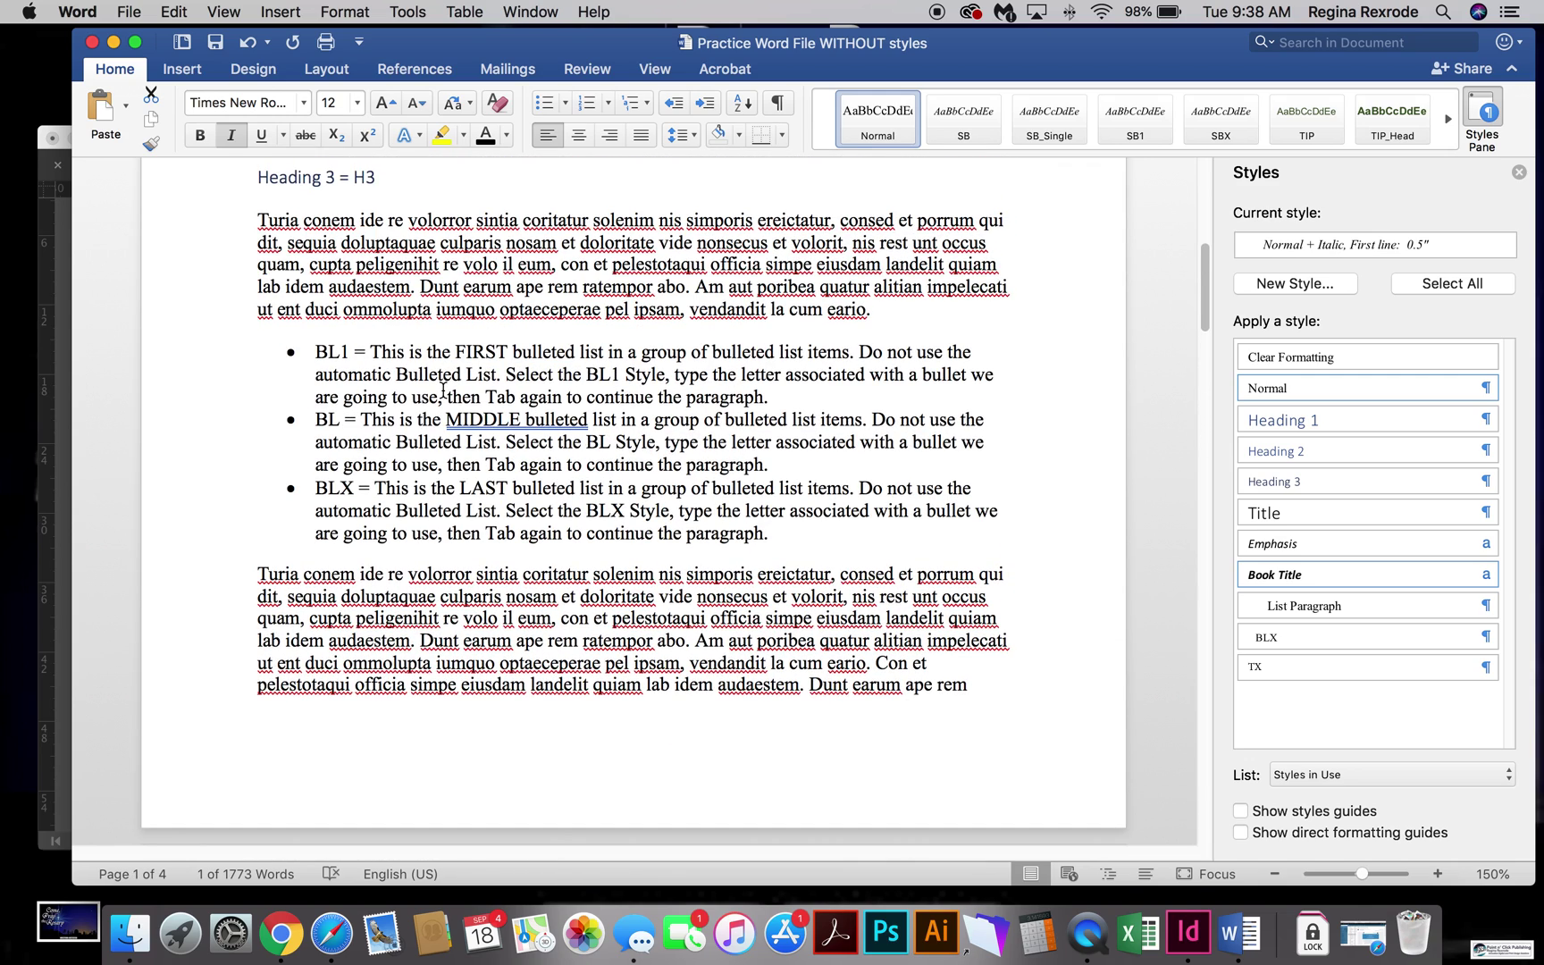
click(290, 353)
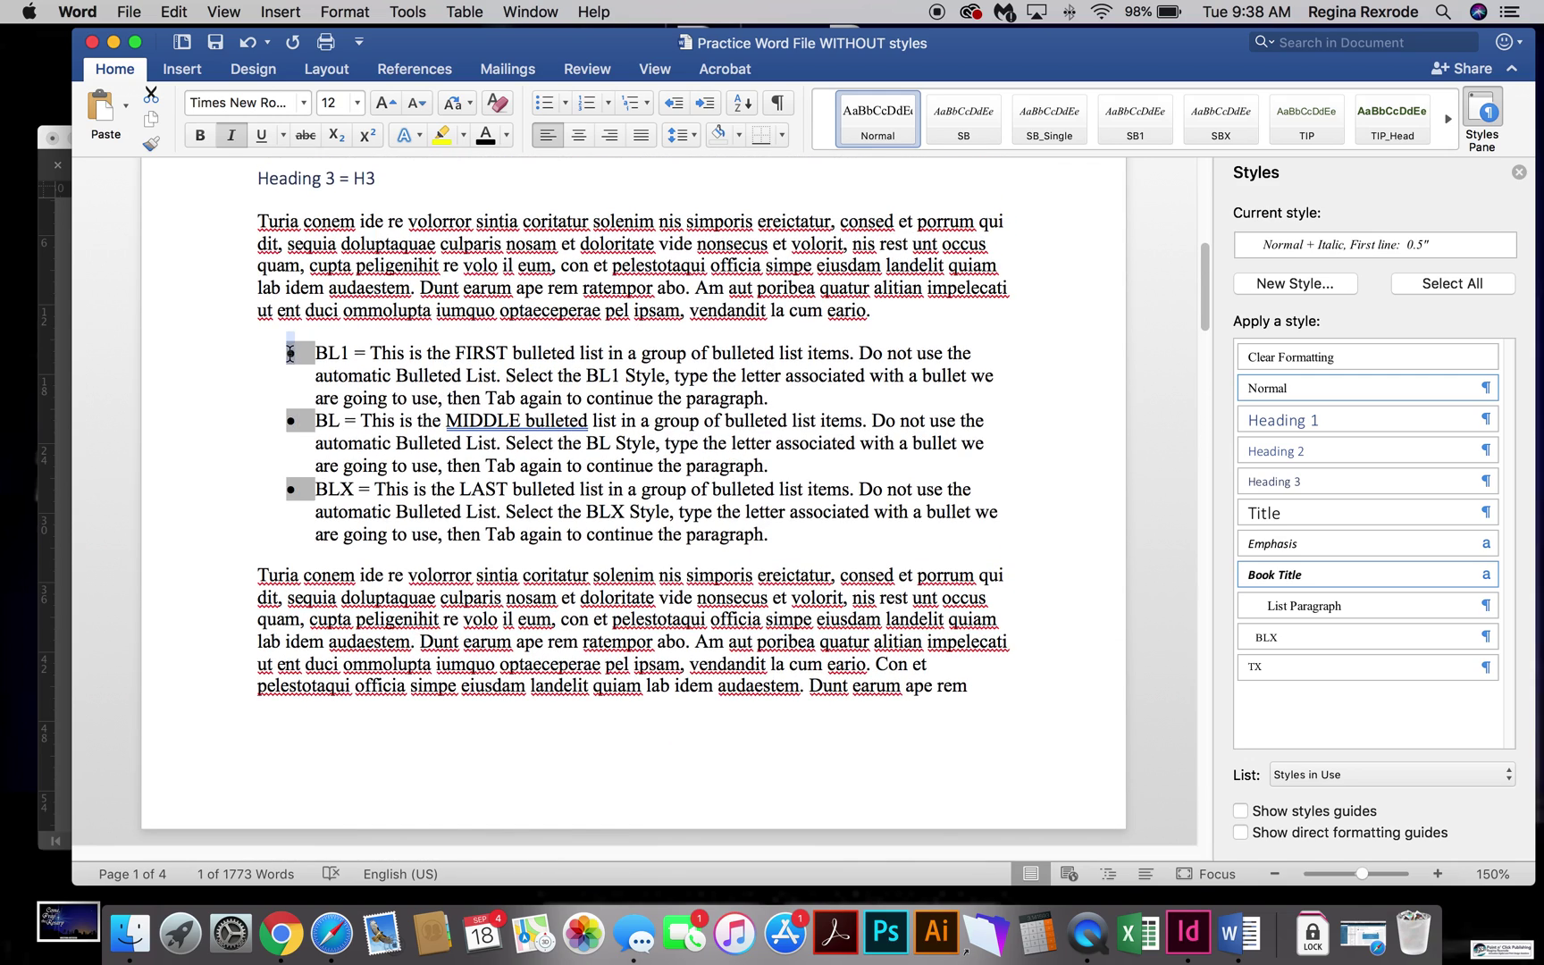
click(338, 357)
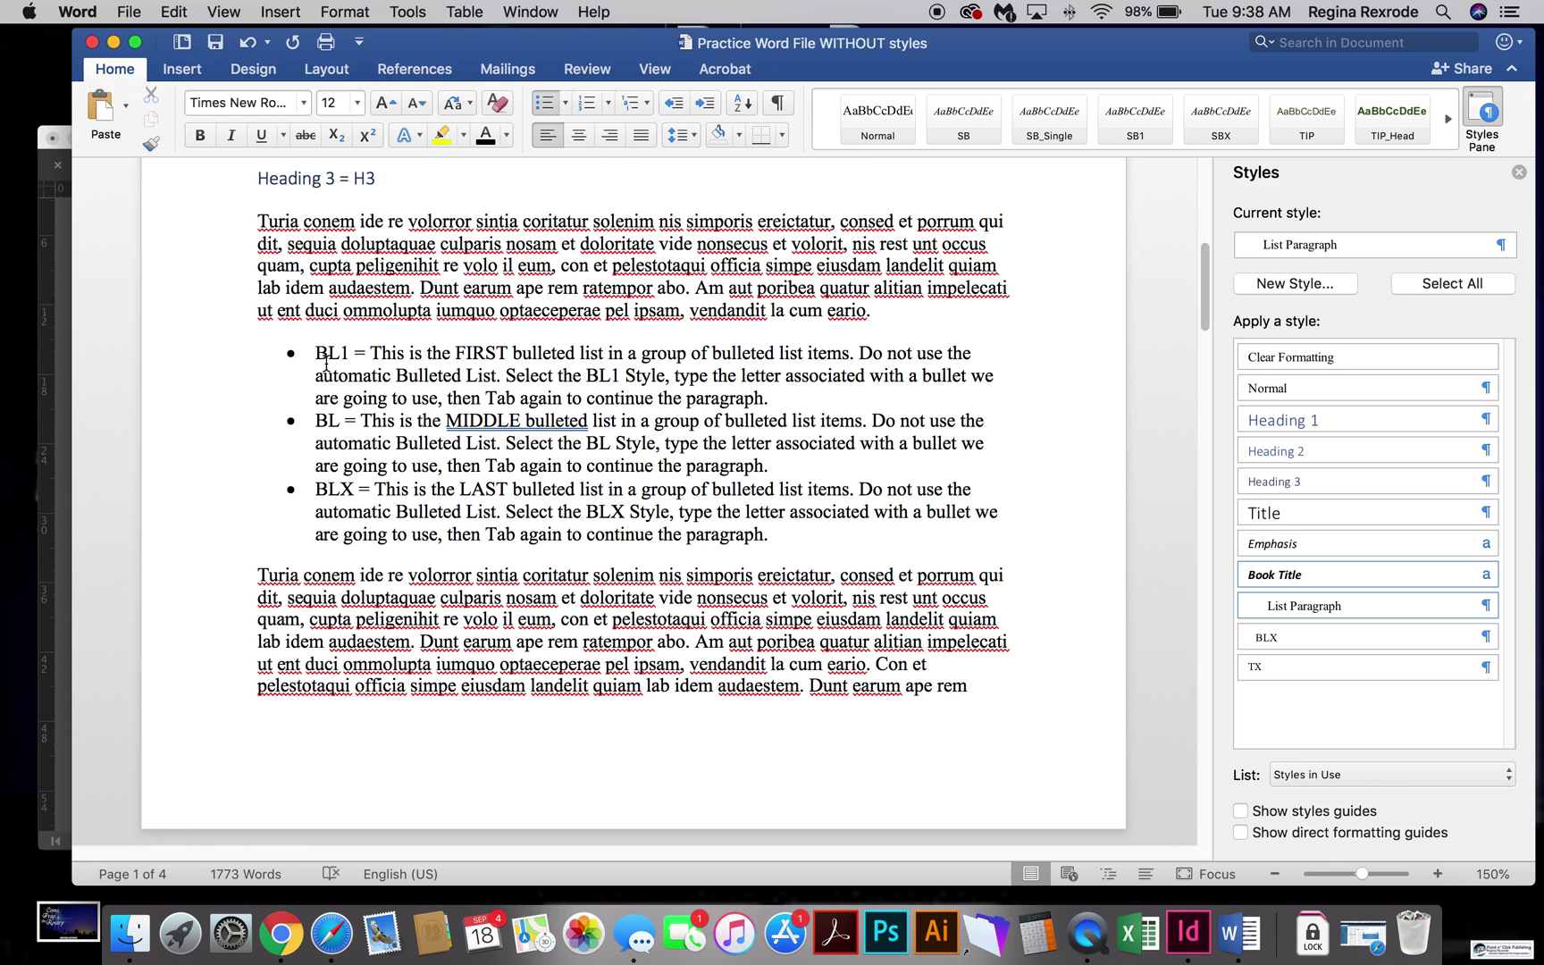
Look over the document from the bulleted list on page 1 down to the sidebars on page 3
scroll(337, 355, down, 1)
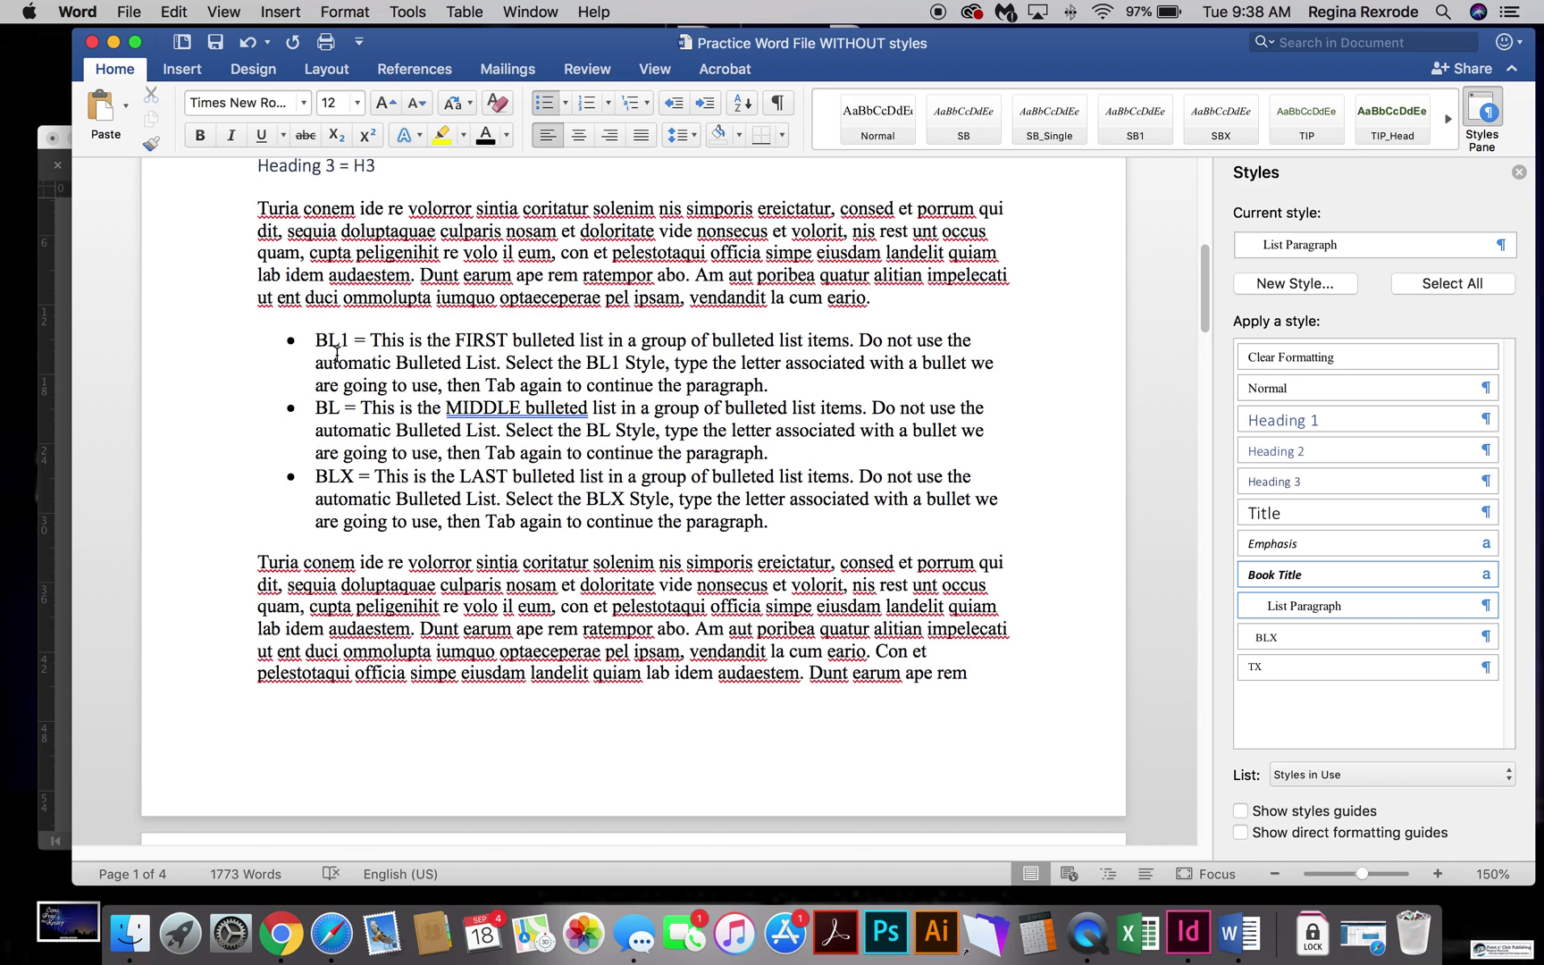
scroll(337, 355, down, 3)
scroll(377, 376, down, 3)
scroll(377, 376, down, 20)
scroll(418, 604, down, 17)
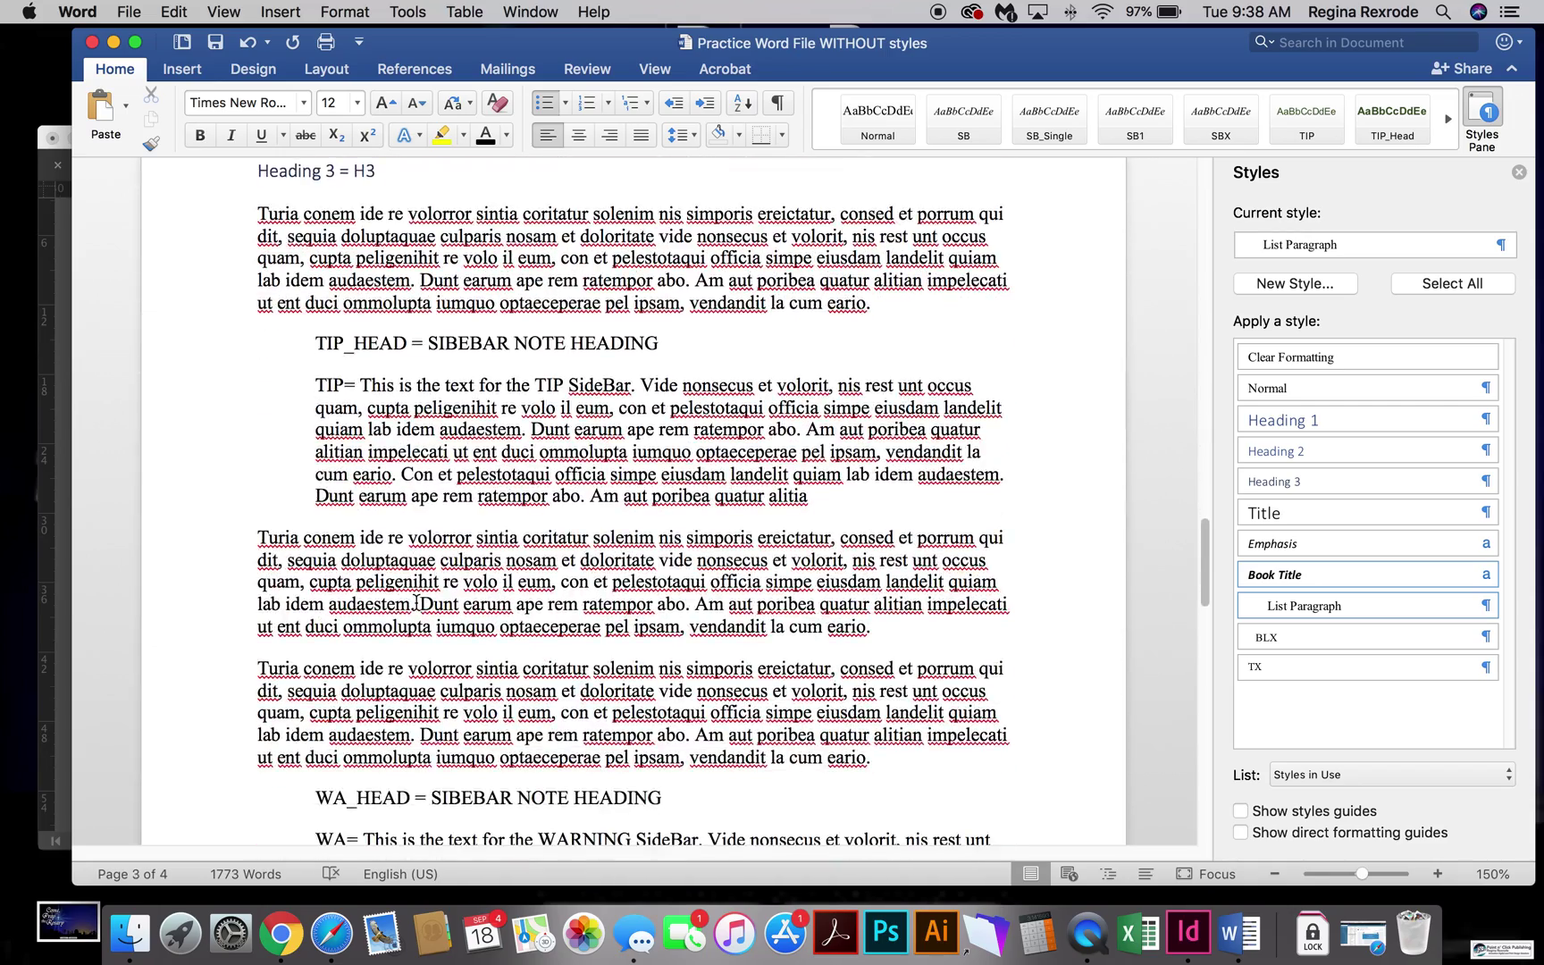